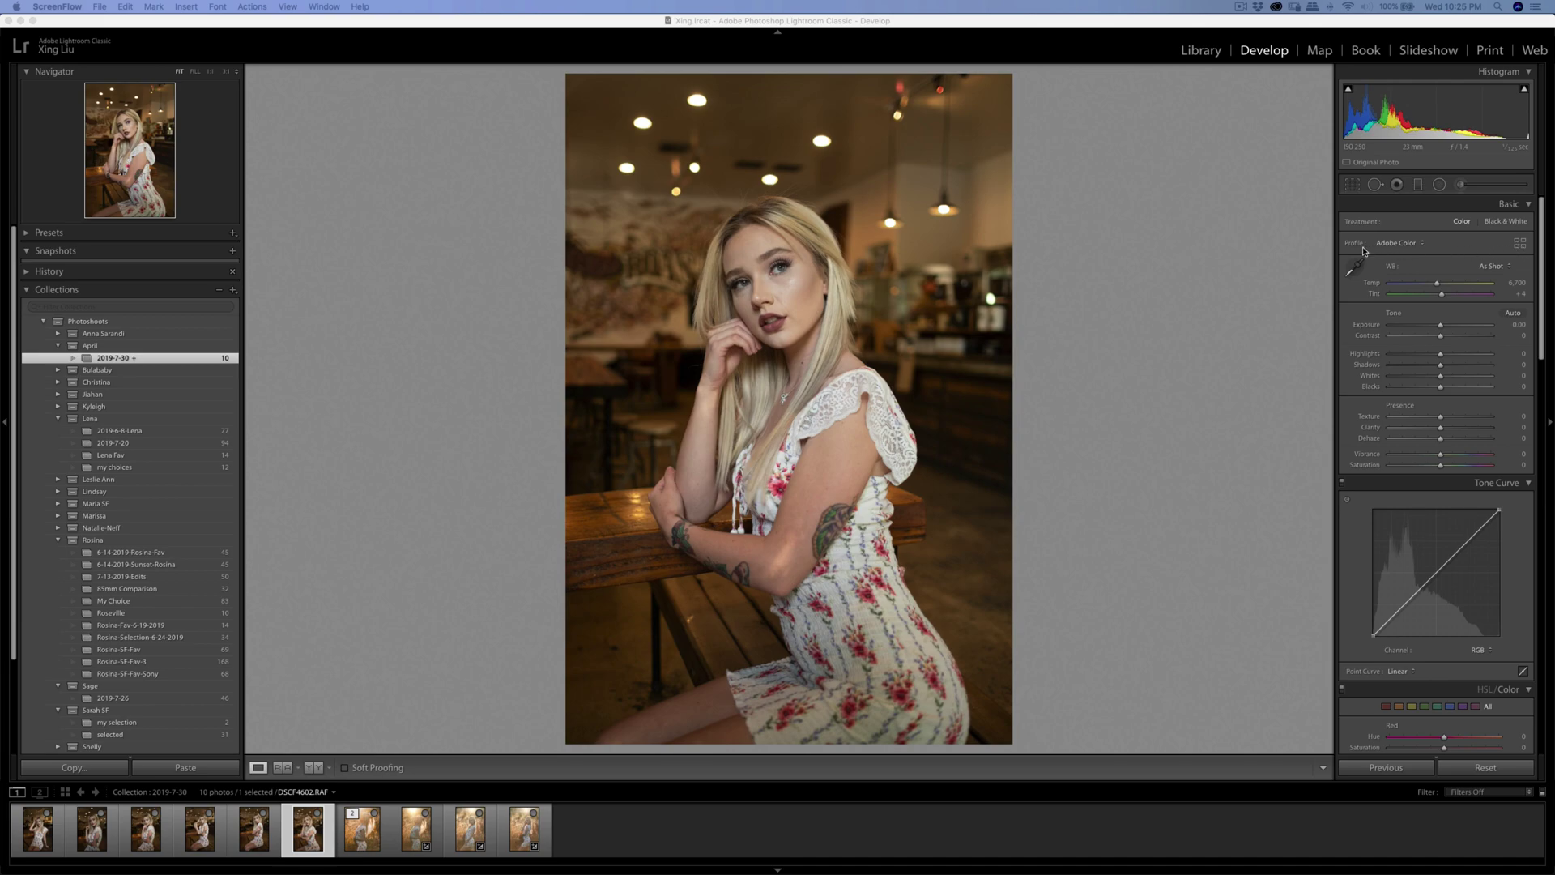
- Open the Profile Browser and expand the Adobe Raw profile group
click(1515, 209)
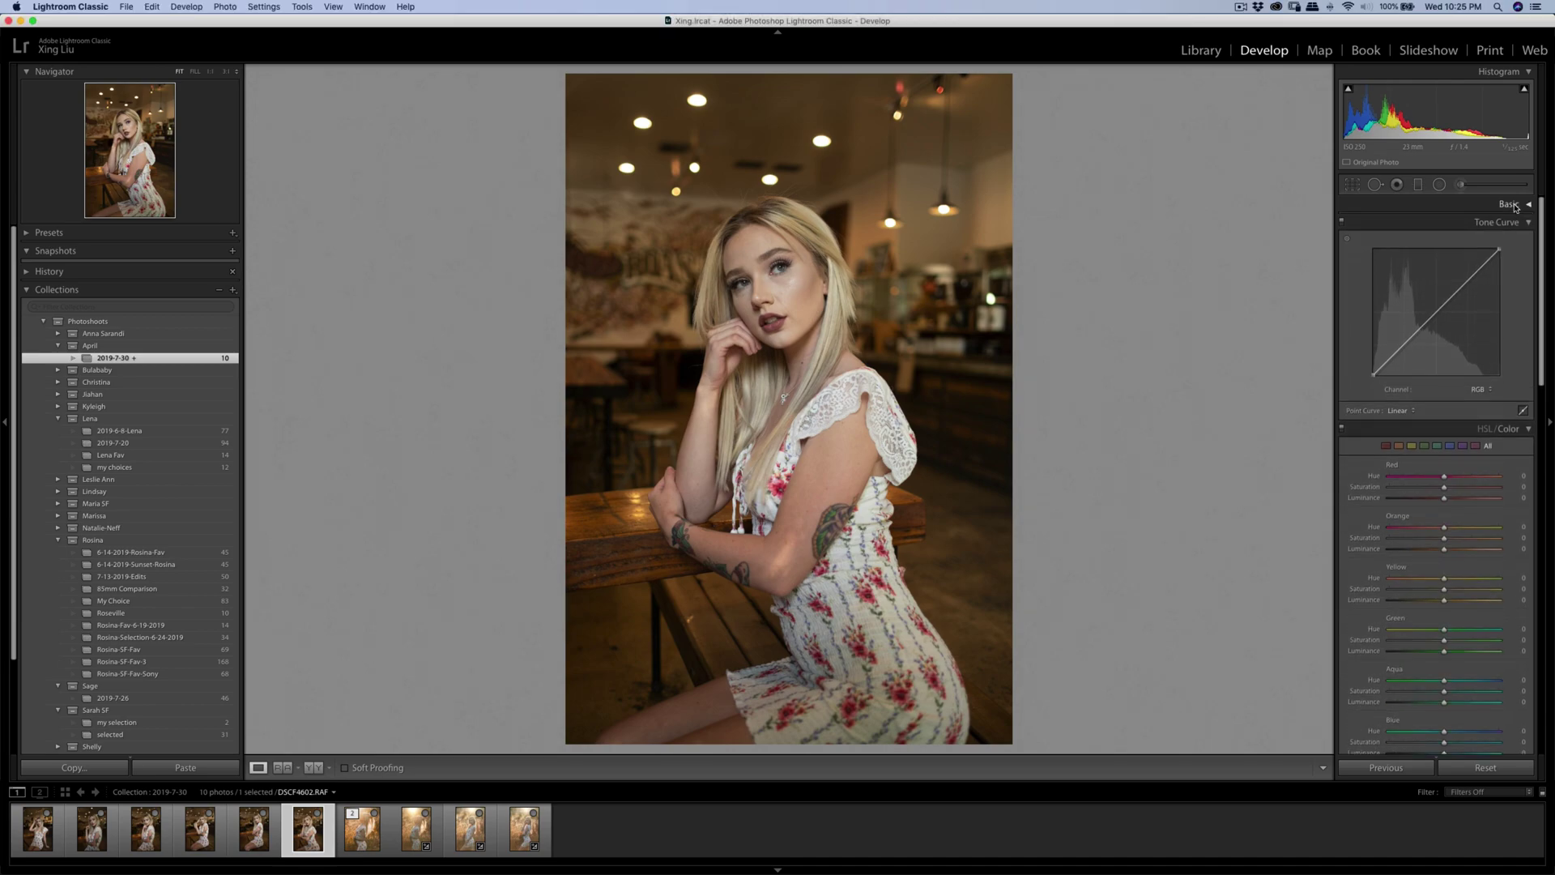
click(1515, 209)
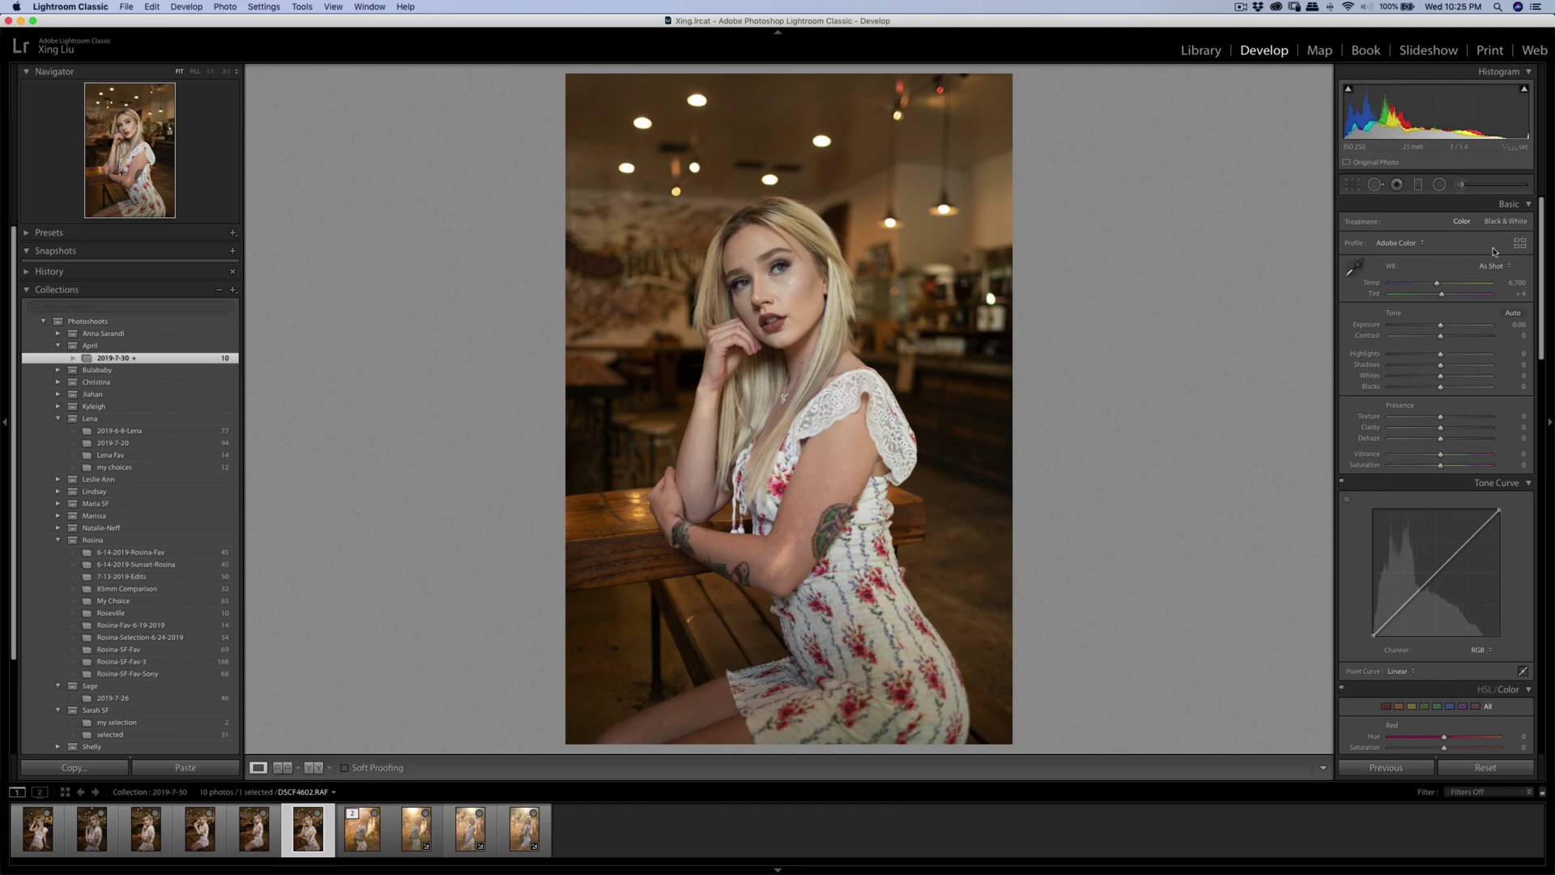
click(1521, 244)
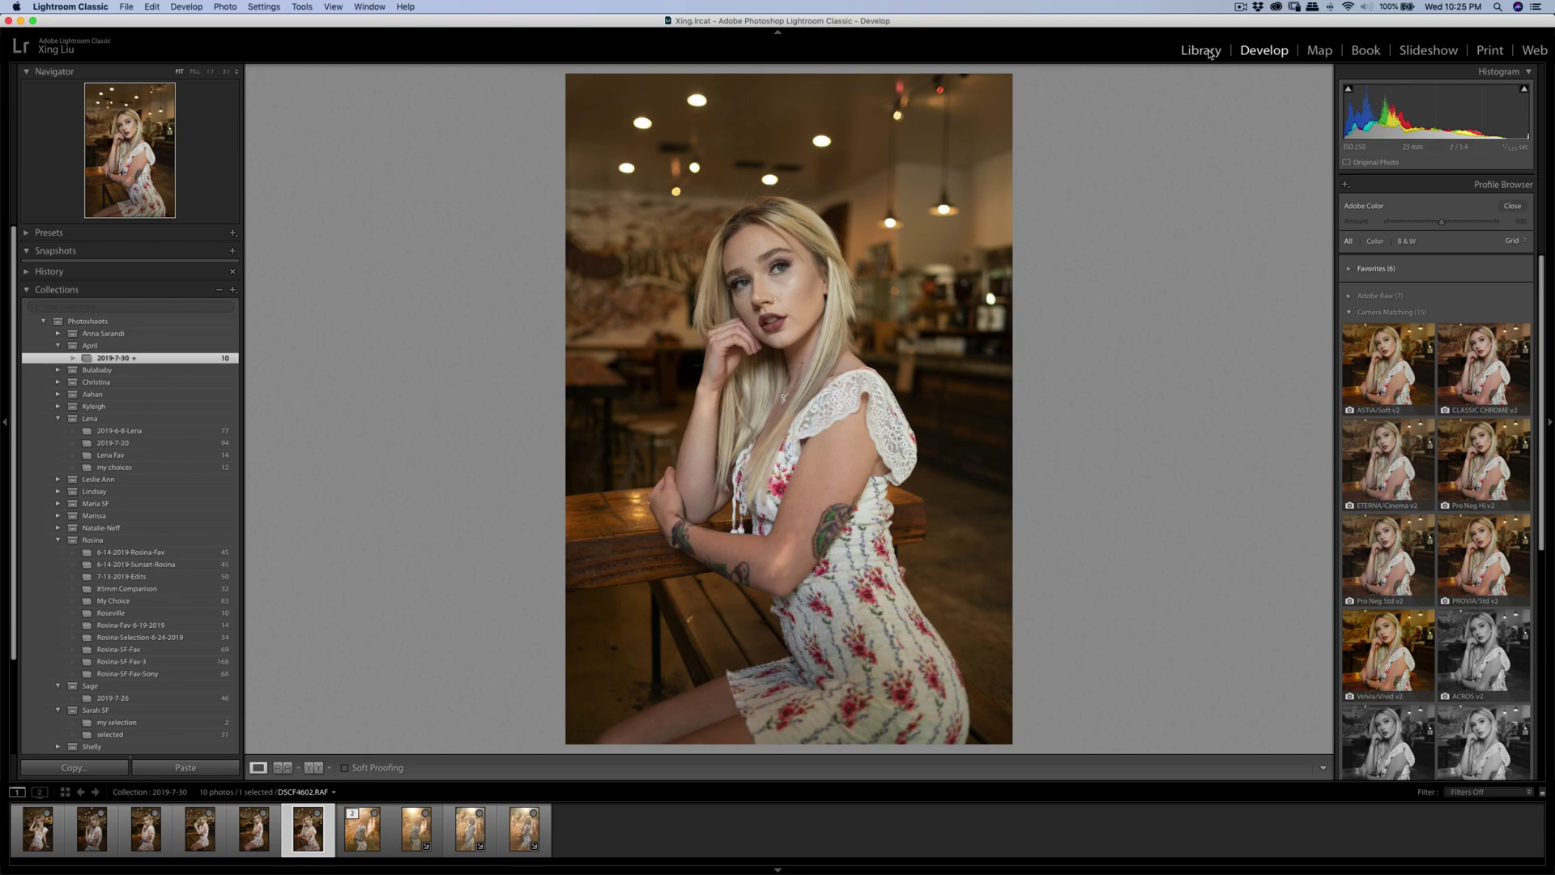
click(1371, 332)
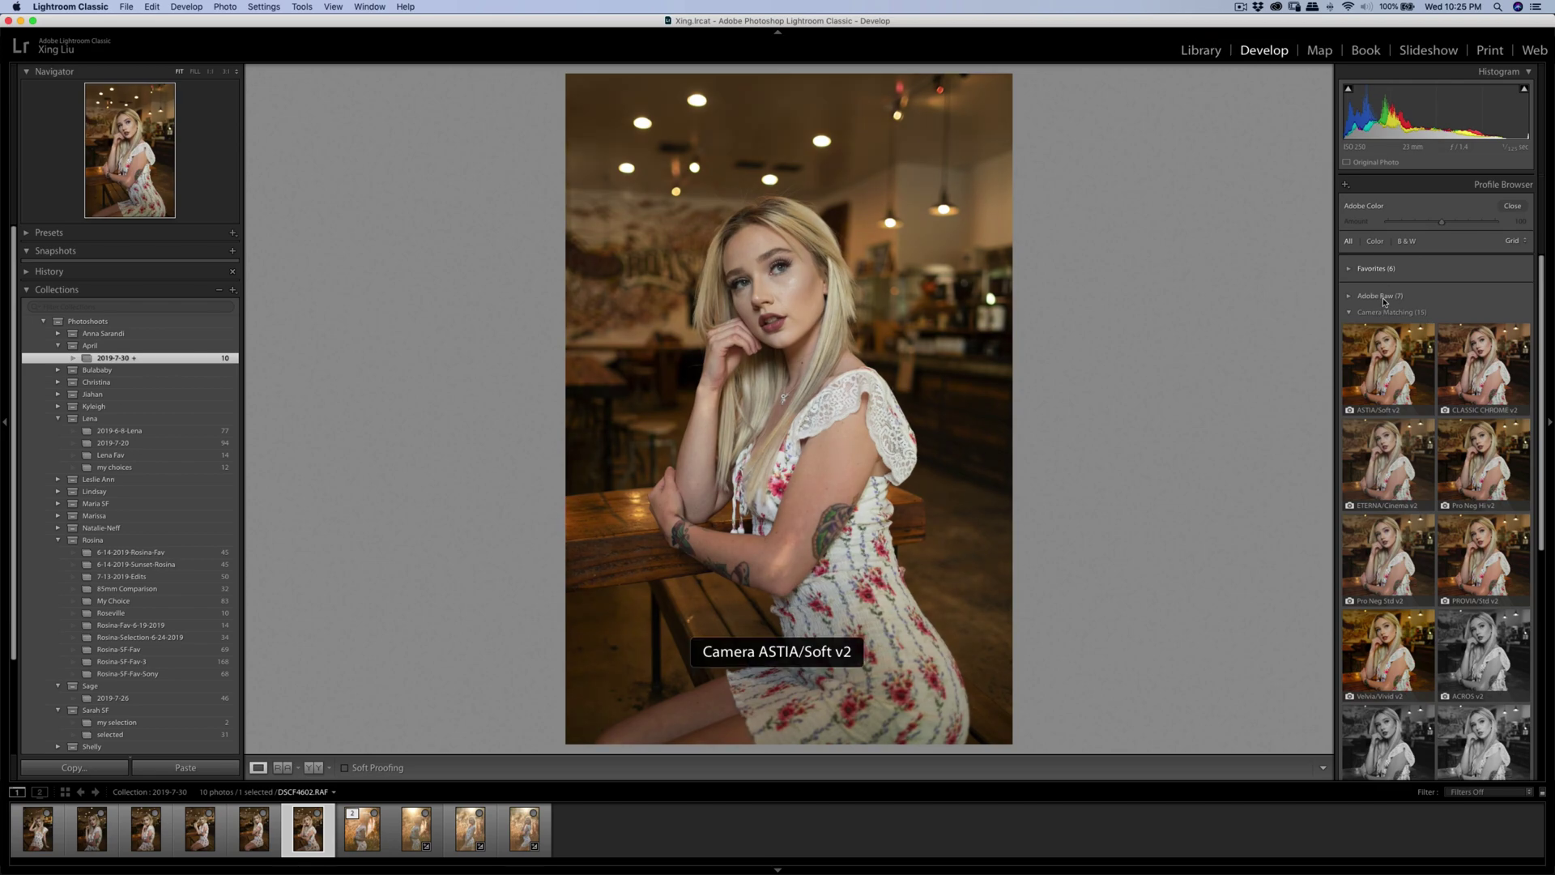
click(1379, 297)
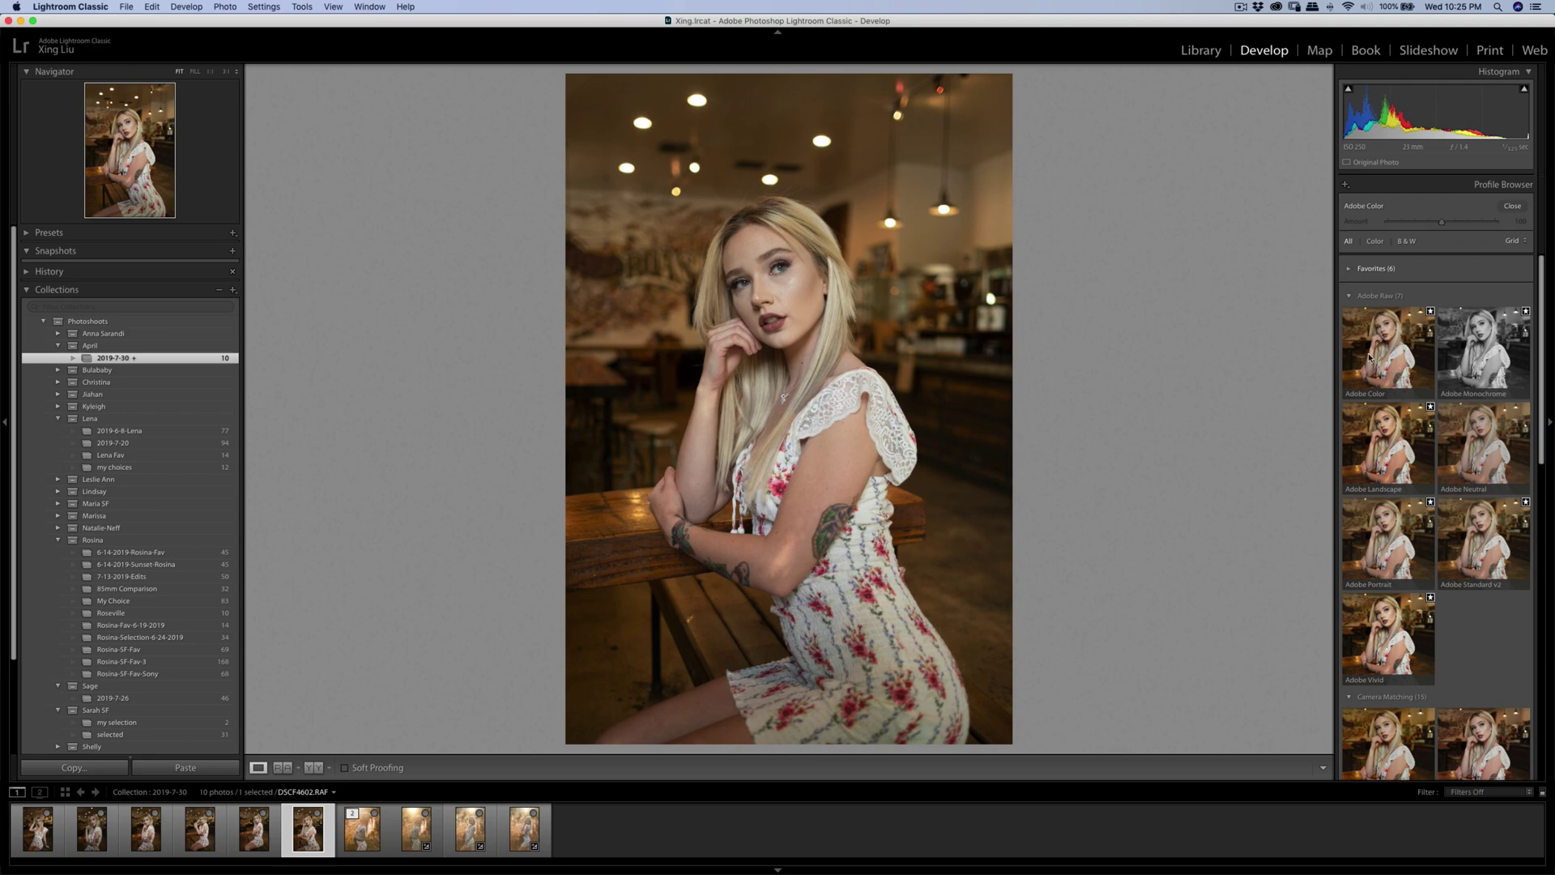
- Scroll through the Adobe Raw and Camera Matching thumbnails, previewing each look on the portrait
scroll(1411, 422, down, 5)
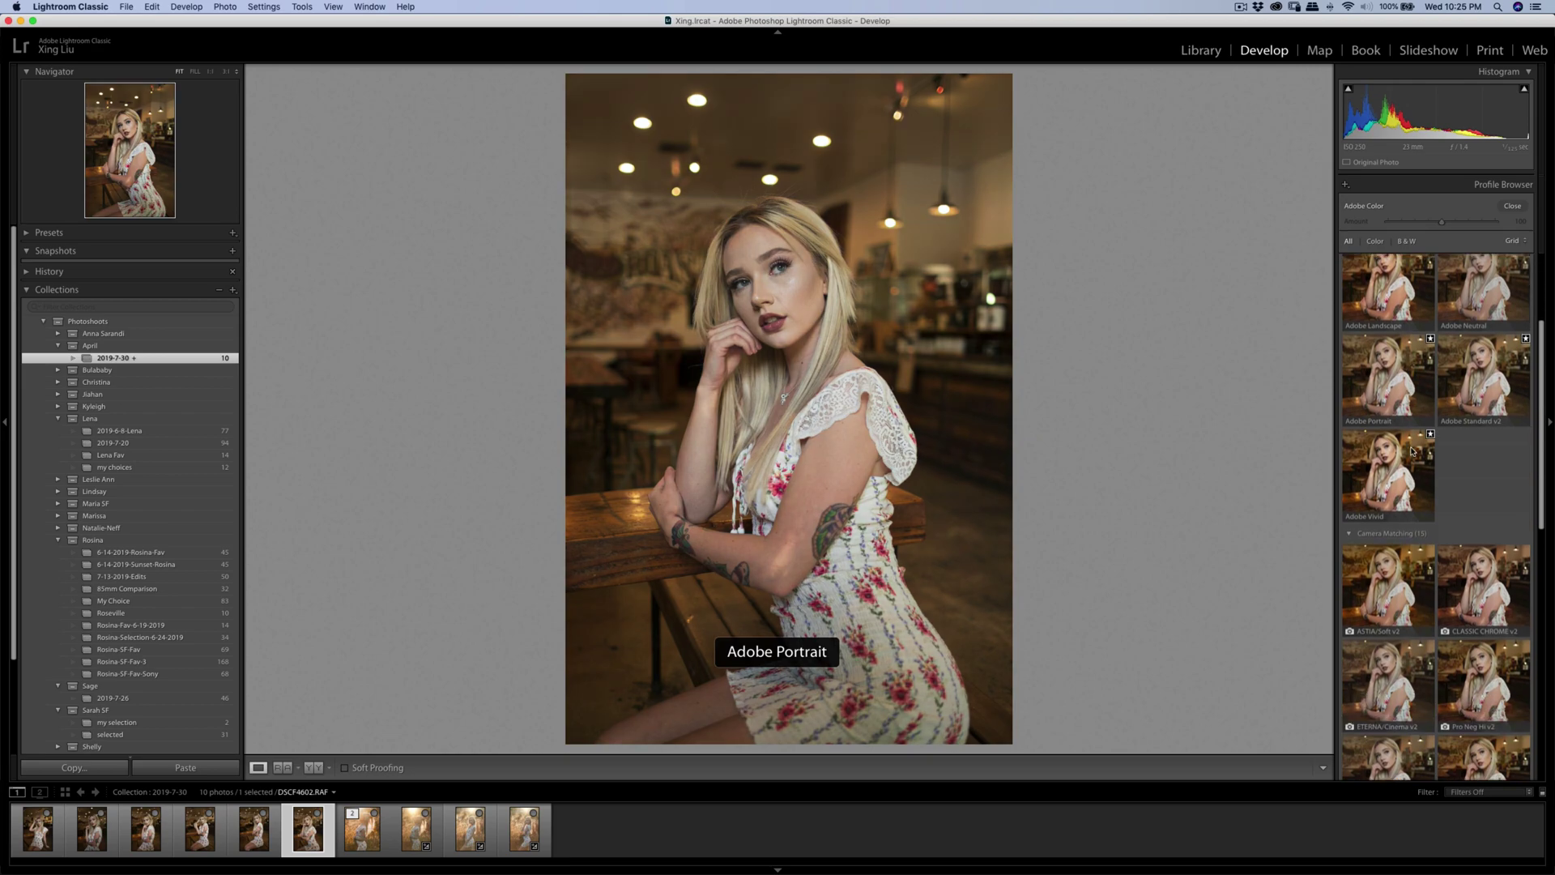
scroll(1433, 454, down, 2)
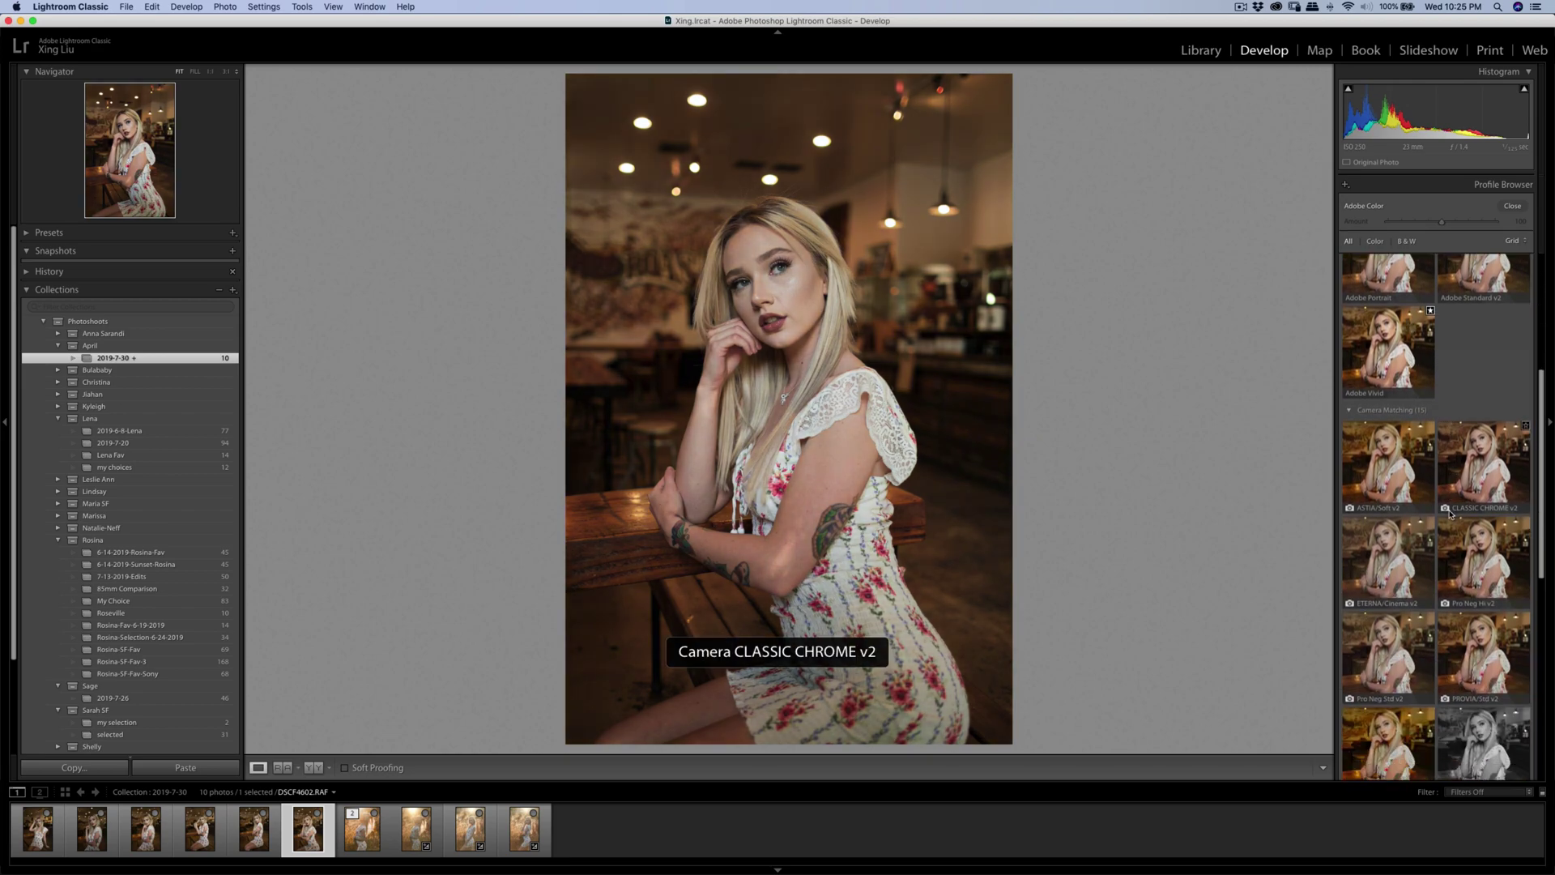
scroll(1402, 414, up, 5)
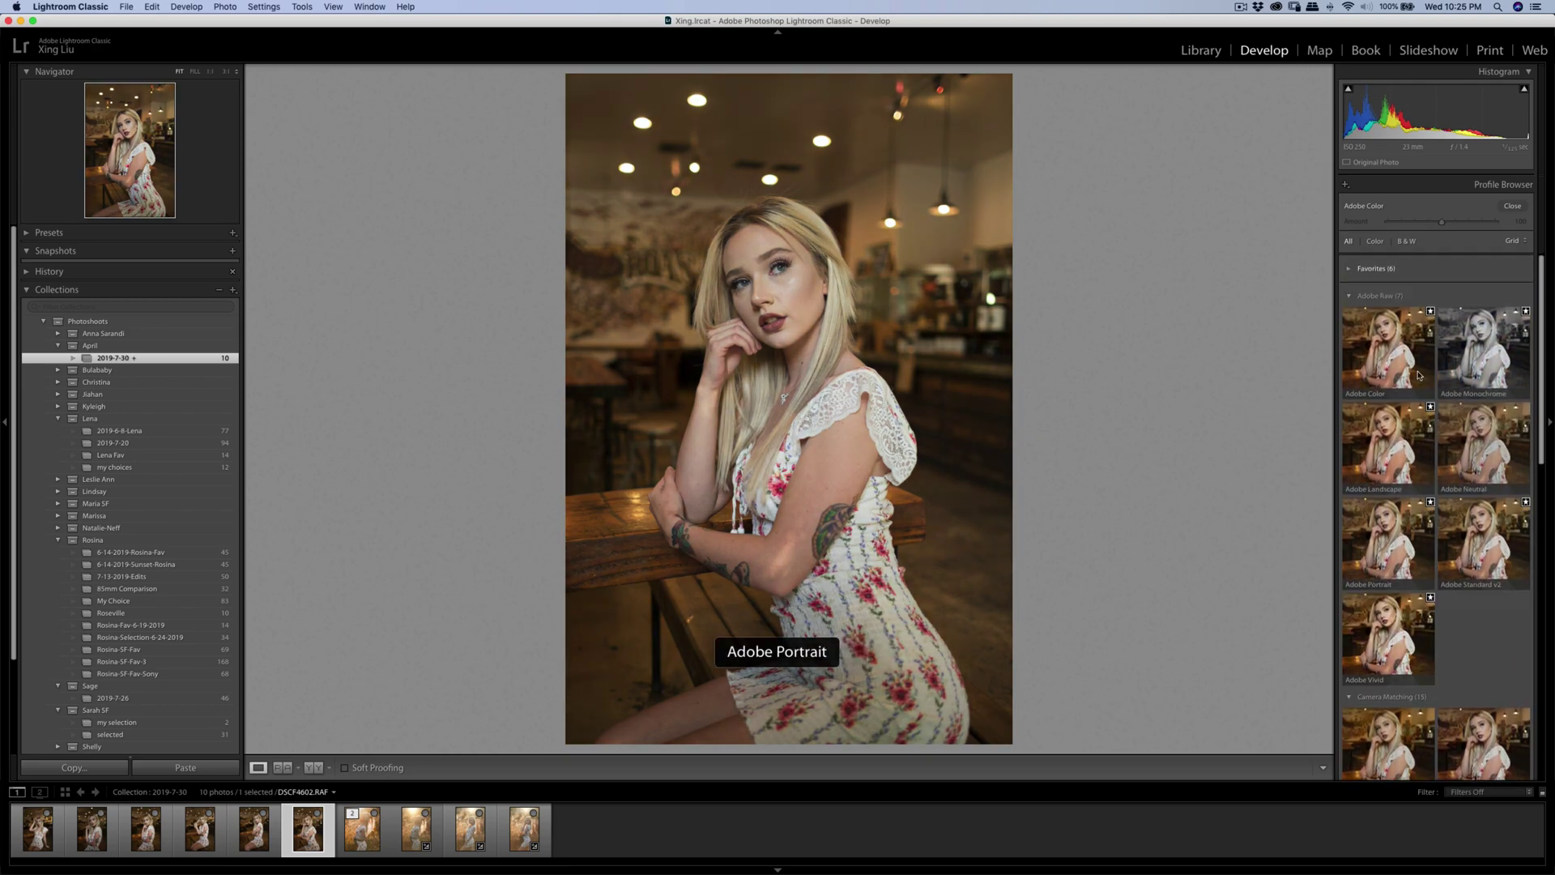
scroll(1381, 300, down, 10)
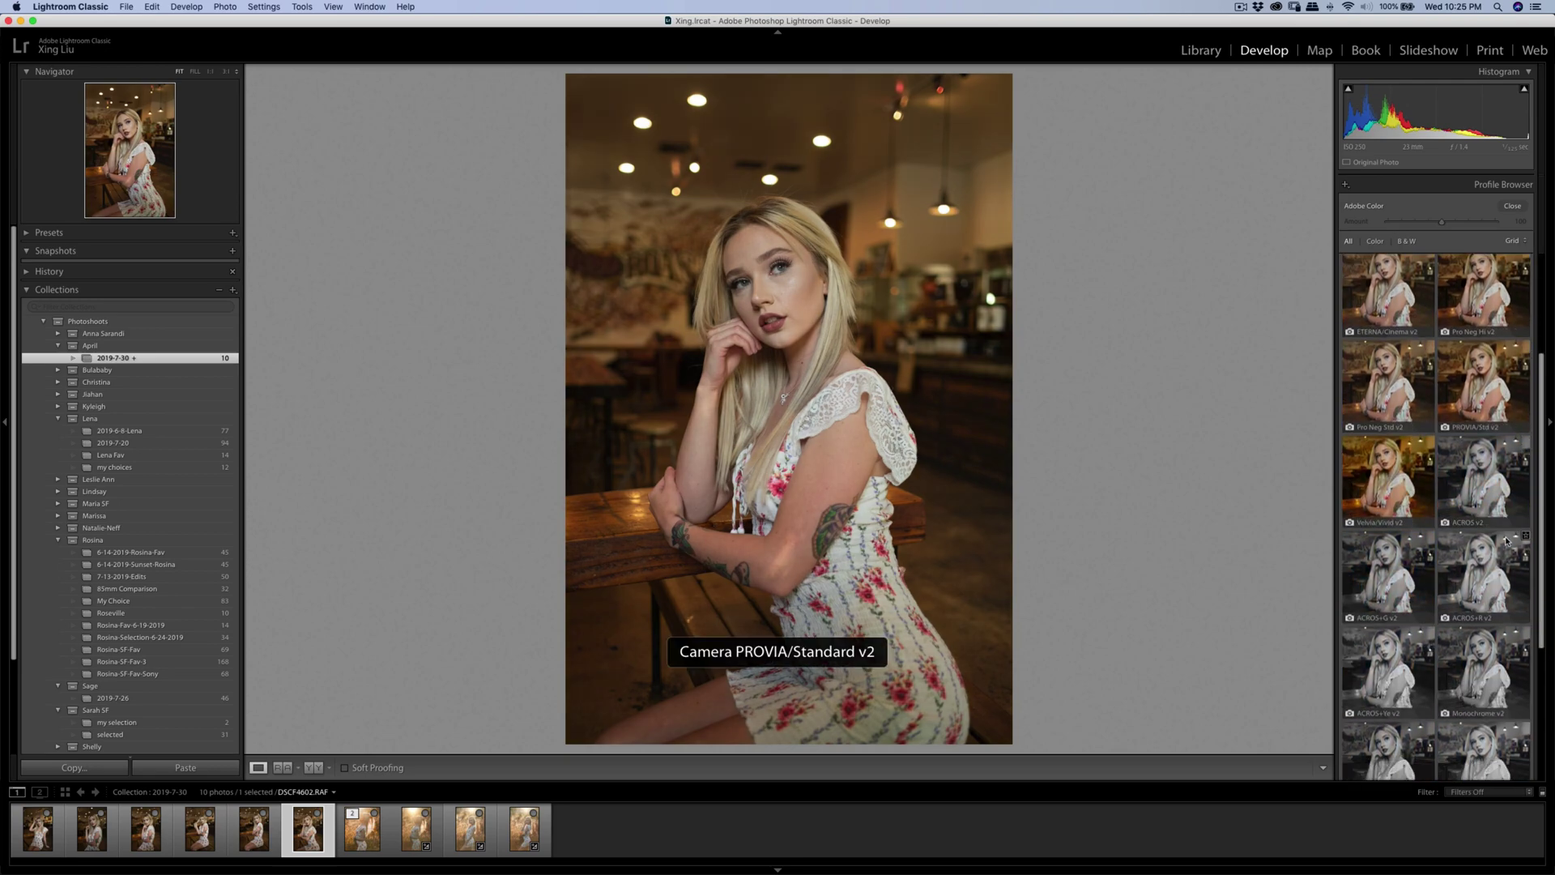
scroll(1448, 563, up, 4)
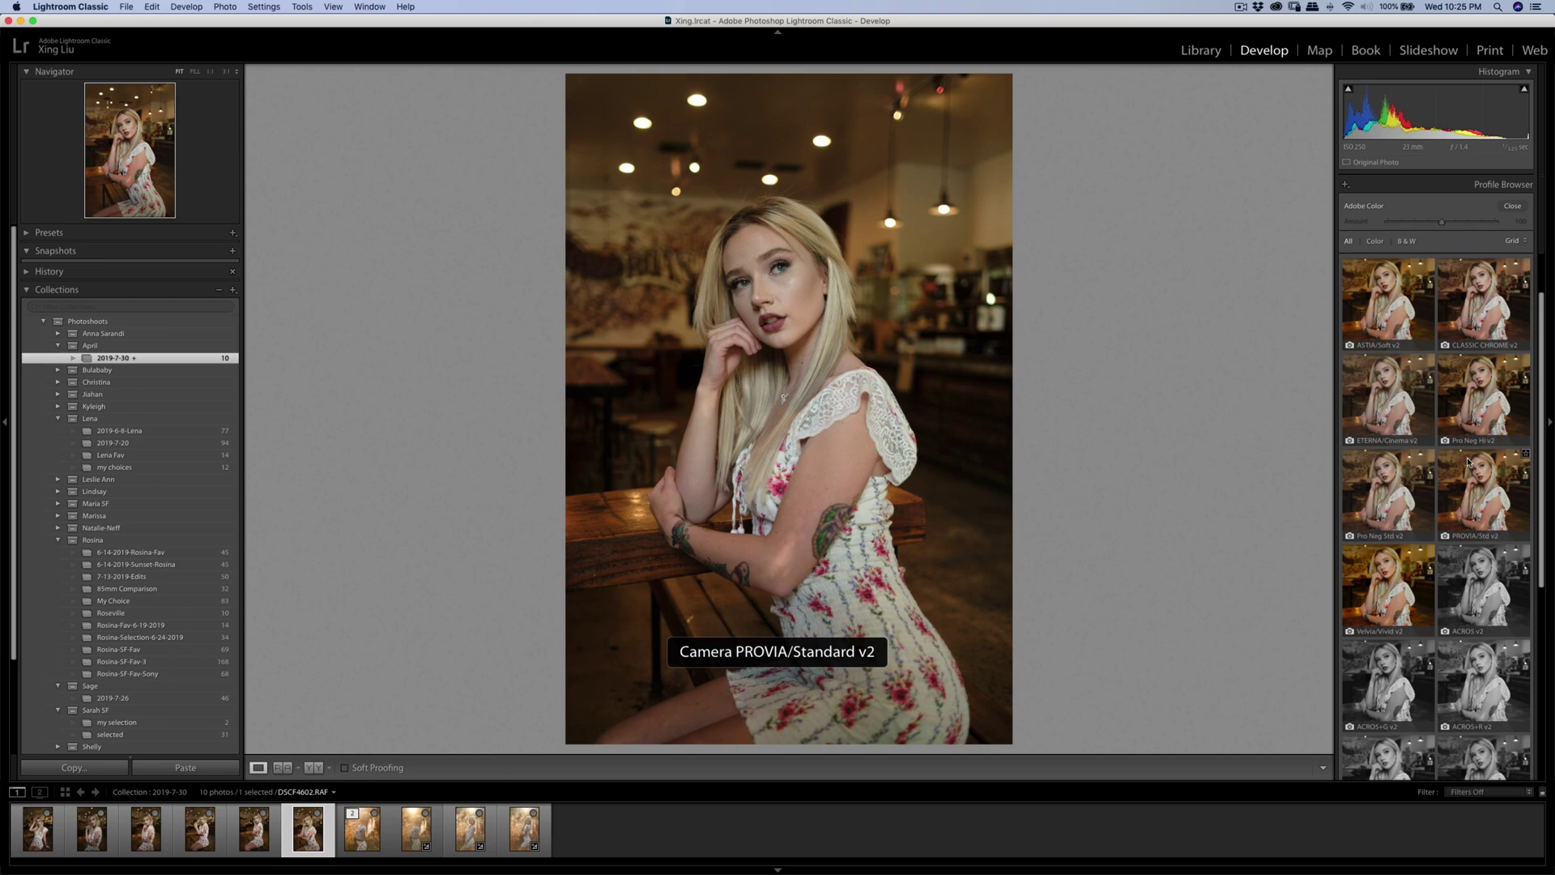
scroll(1463, 474, down, 3)
scroll(1450, 474, up, 4)
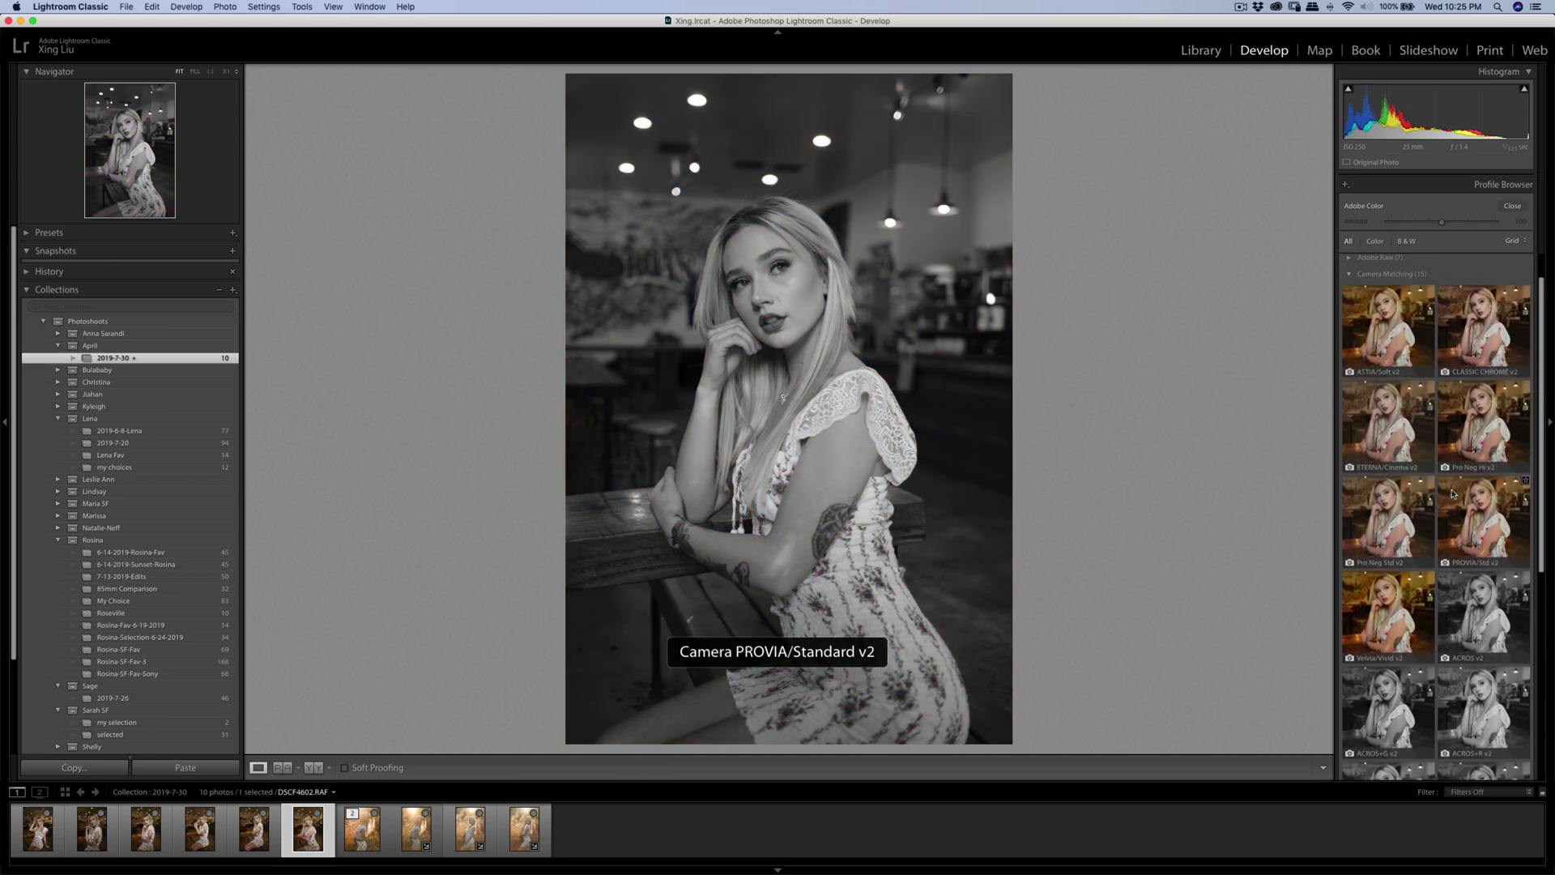
scroll(1490, 381, up, 1)
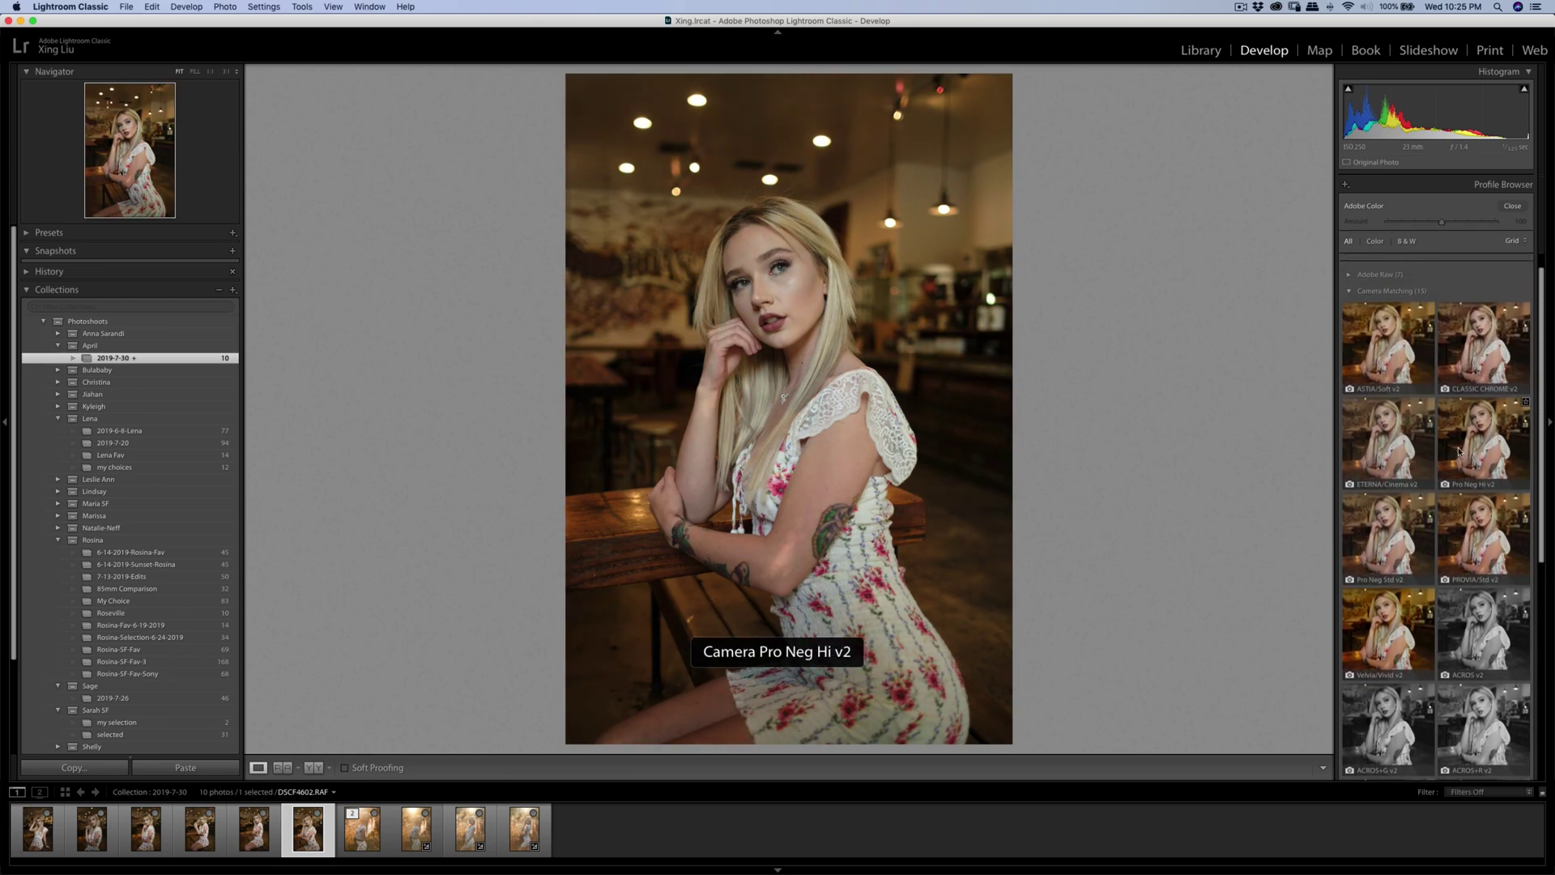
- Apply the Camera CLASSIC CHROME v2 profile to the café portrait
click(1484, 353)
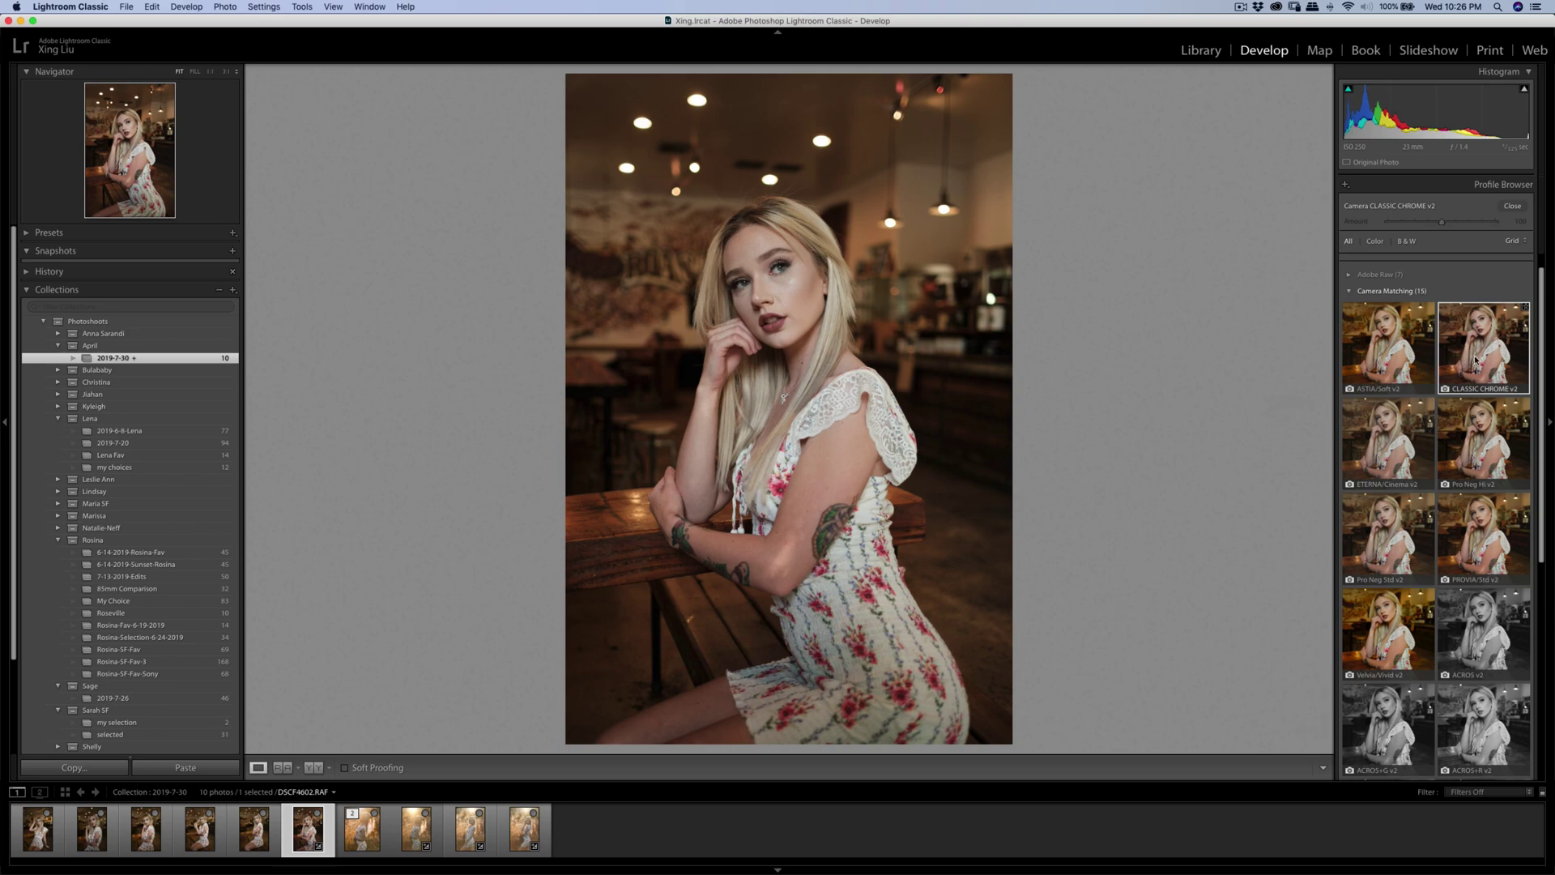
- Close the Profile Browser, raise Contrast to +31 and compare against the original
click(1512, 206)
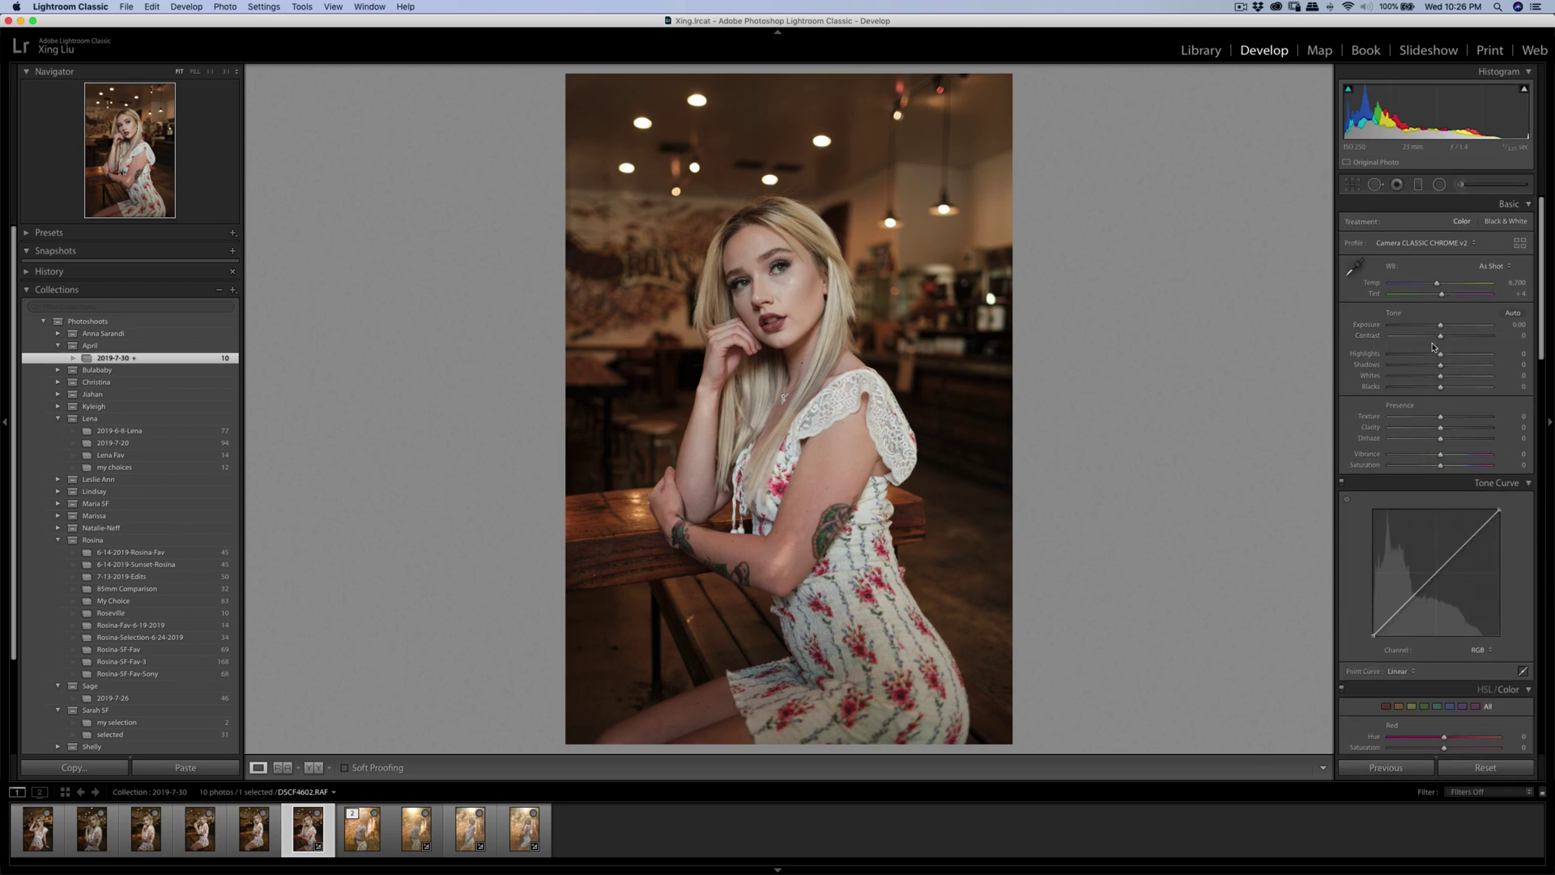
mouse_move(1440, 336)
mouse_down()
mouse_move(1457, 342)
mouse_move(1427, 357)
mouse_up()
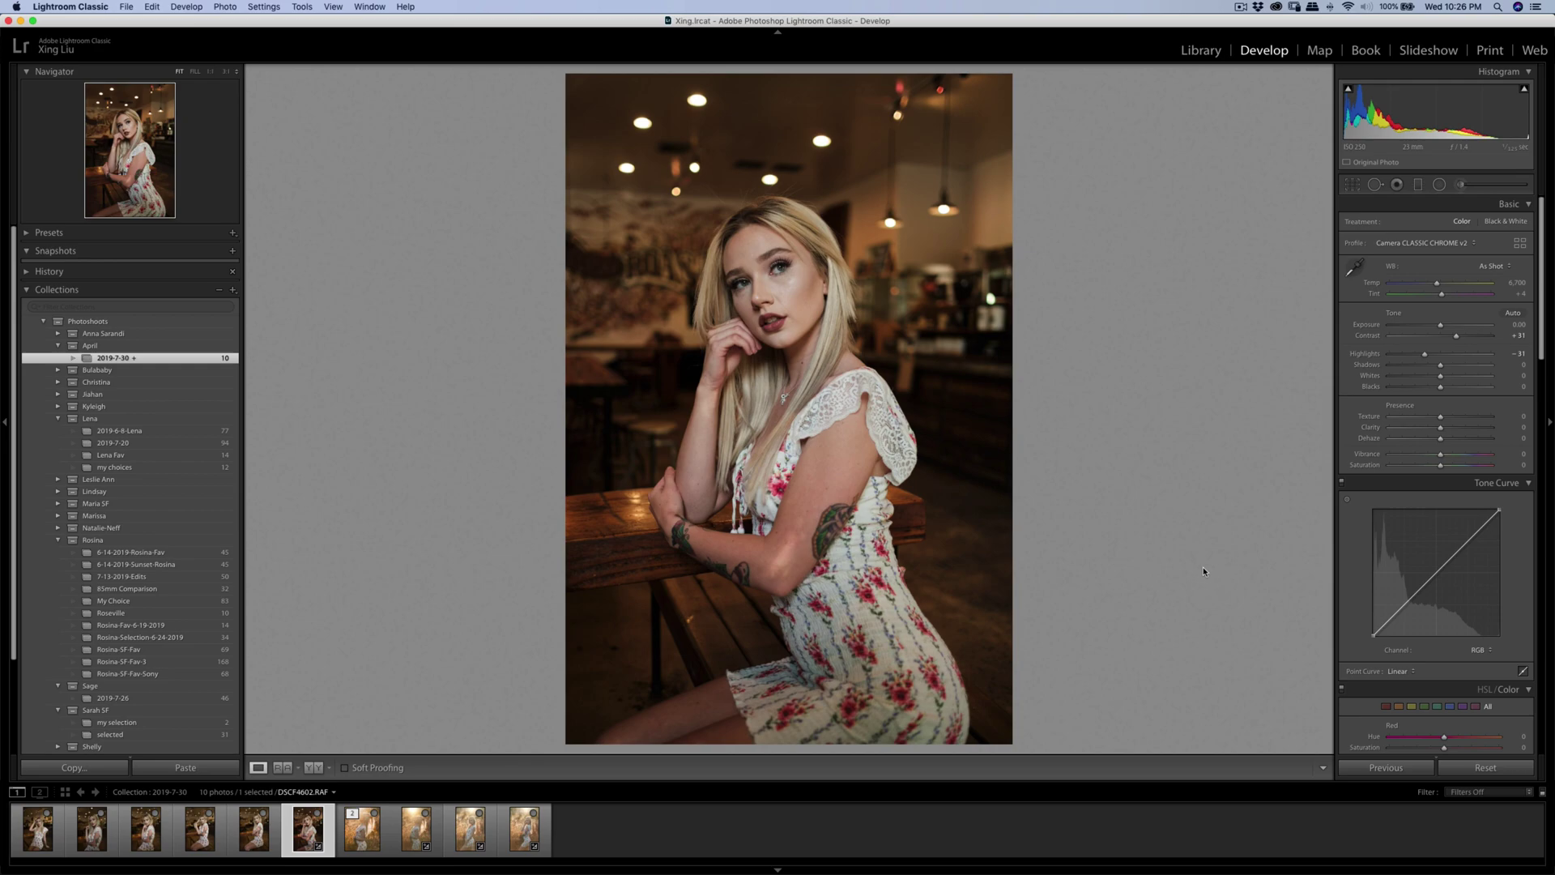
key(backslash)
key(backslash)
key(backslash)
key(backslash)
key(backslash)
key(backslash)
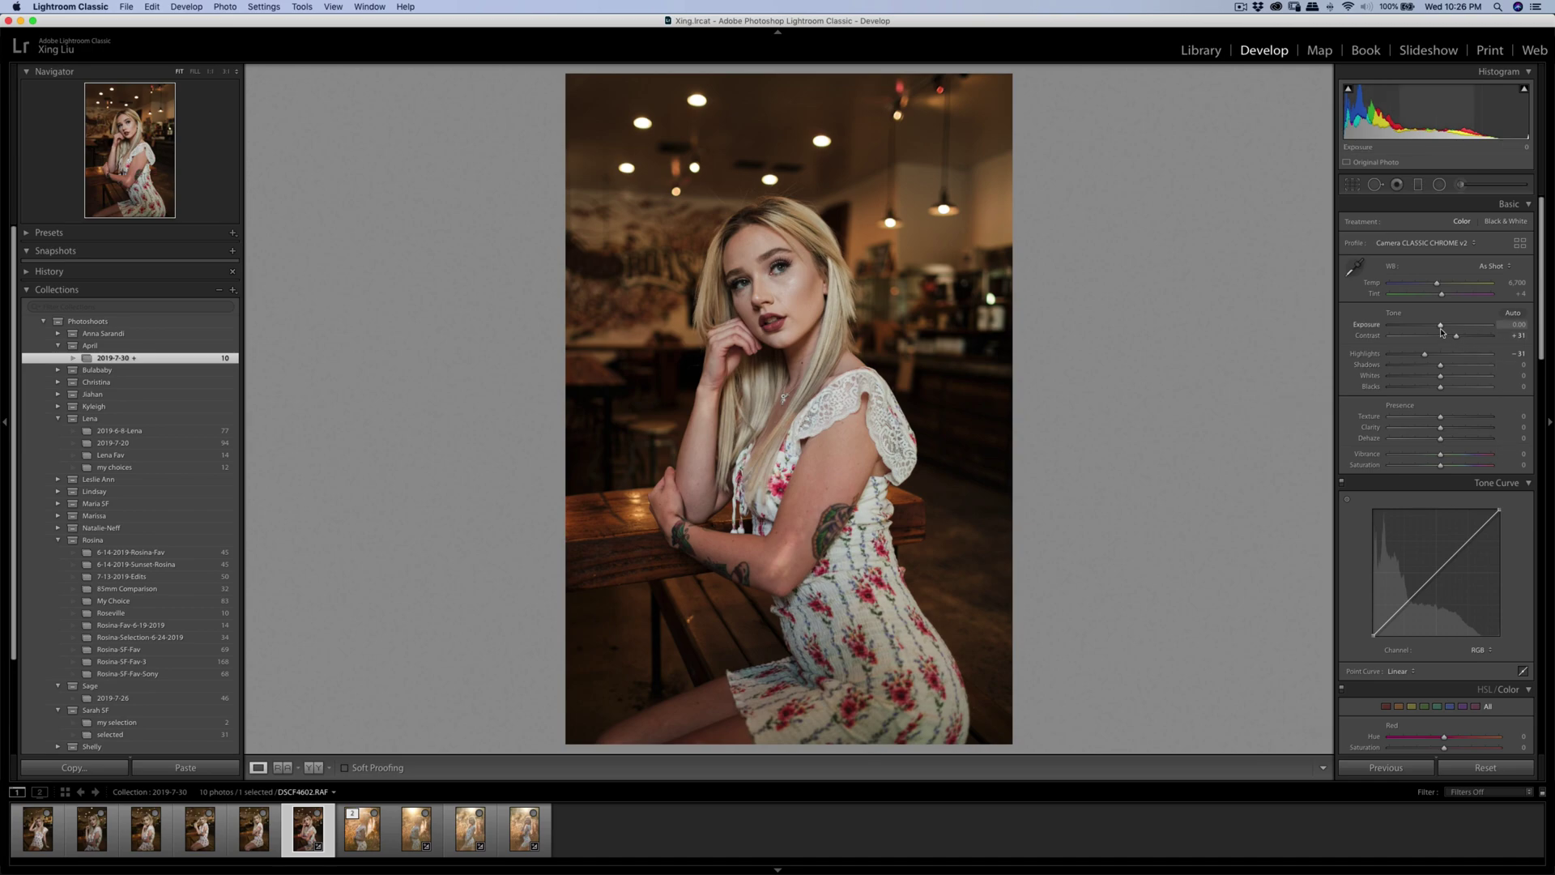
- Darken Exposure slightly, lift Shadows to +11, lower Whites and soften Texture slightly
drag(1440, 329, 1441, 332)
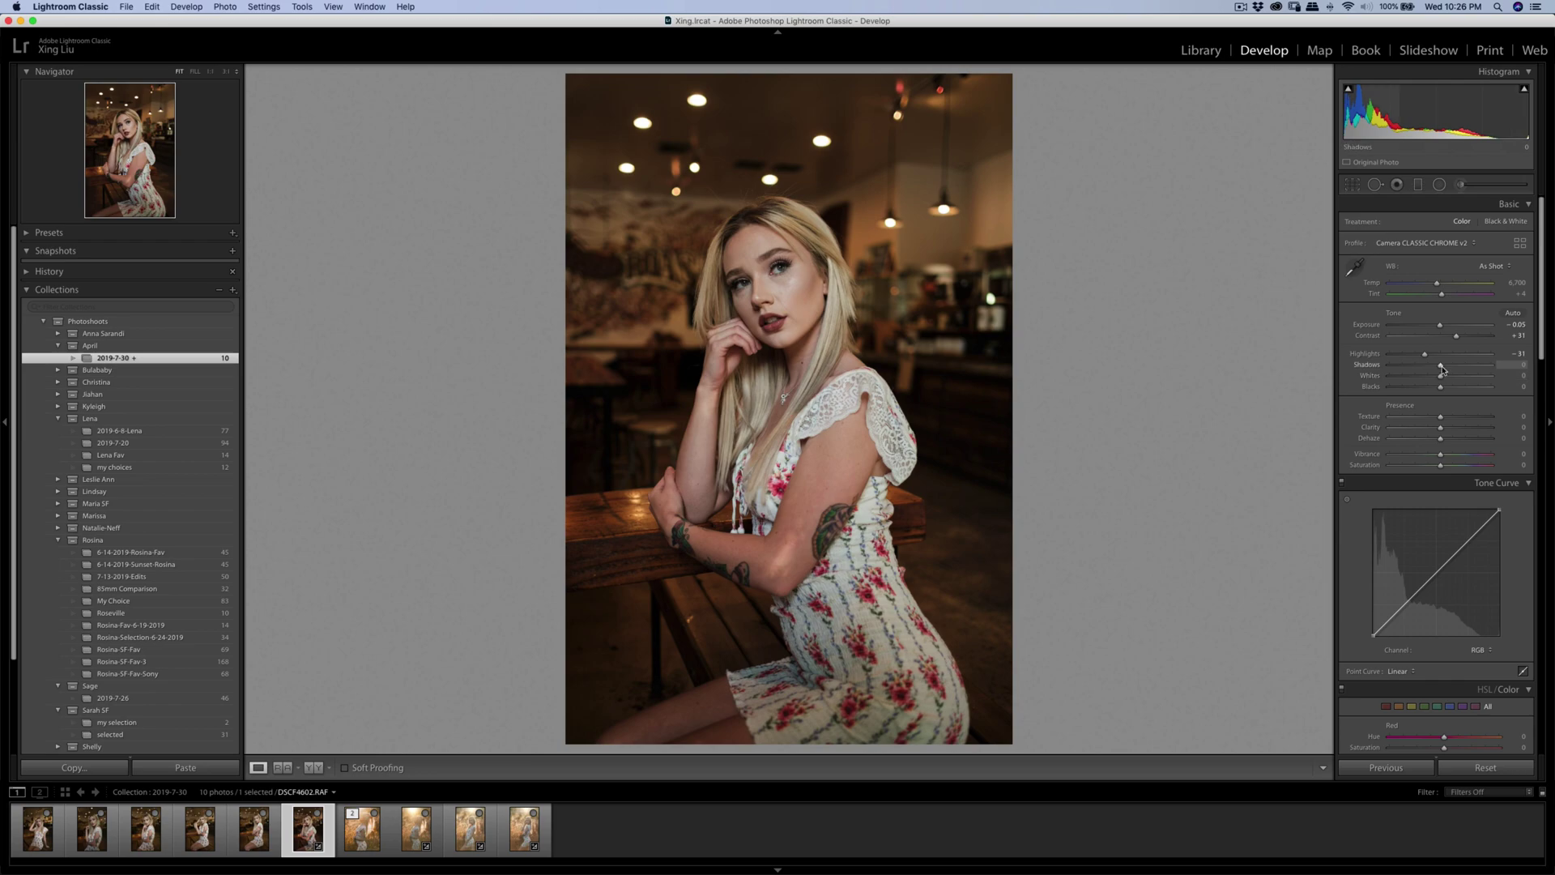
drag(1441, 365, 1447, 370)
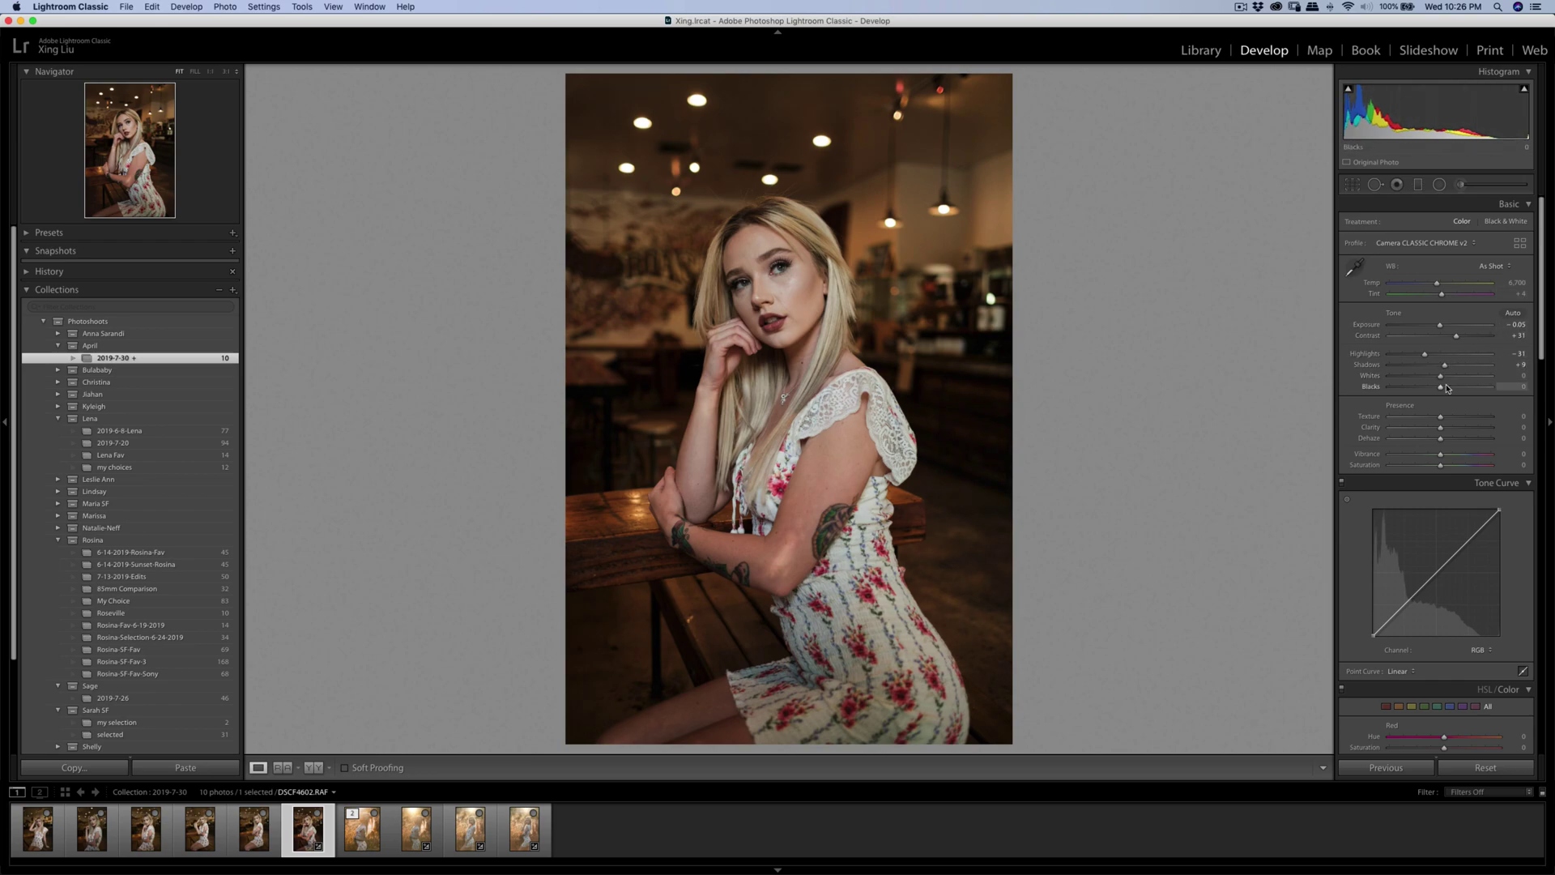
mouse_move(1441, 376)
mouse_down()
mouse_move(1437, 391)
mouse_move(1446, 369)
mouse_up()
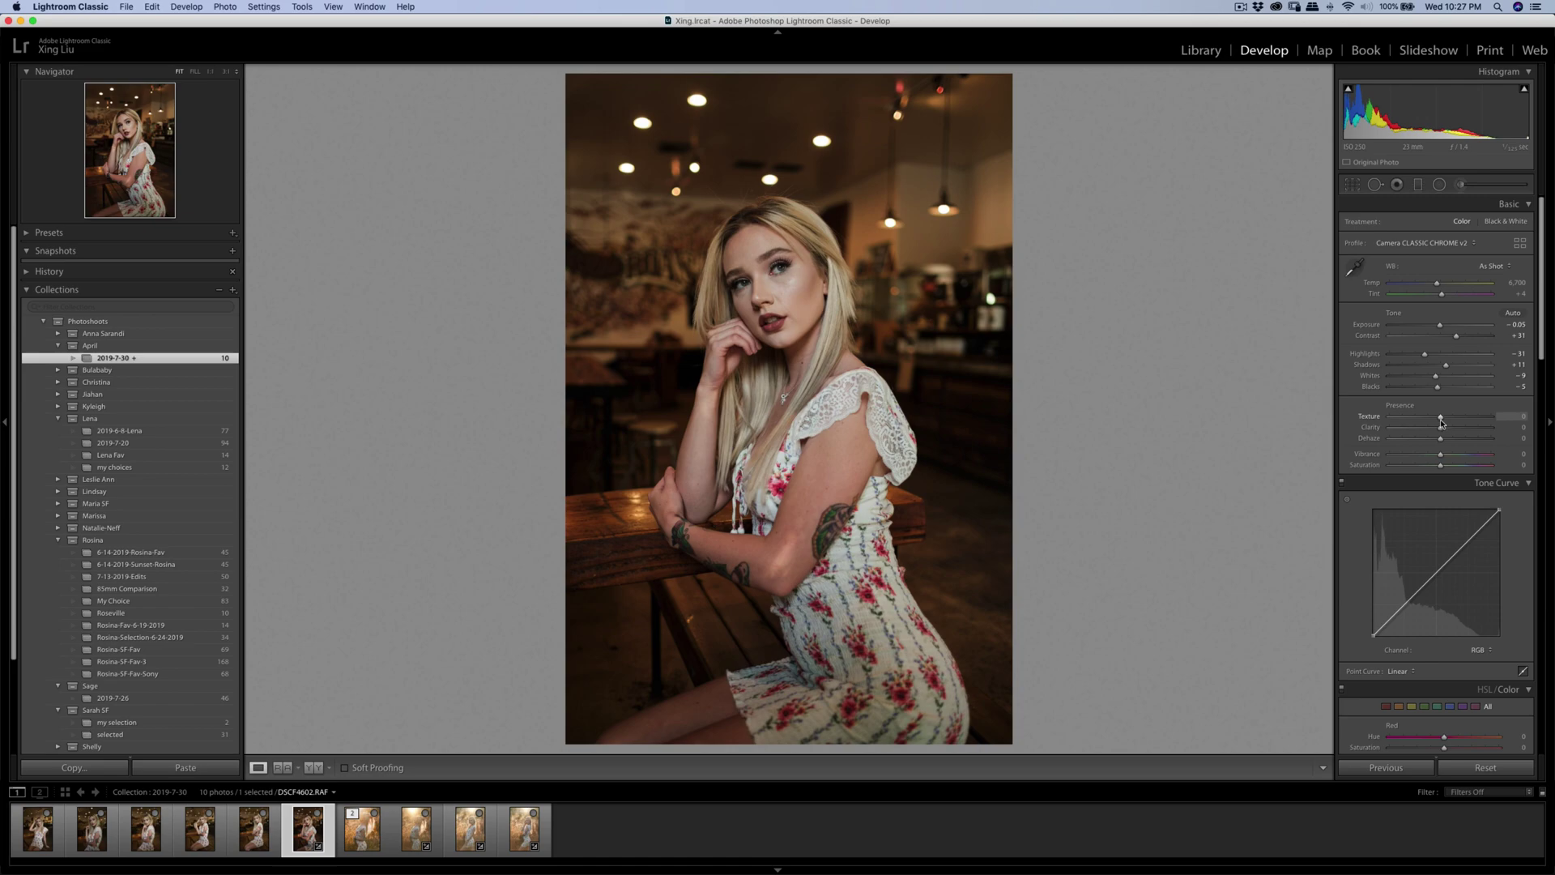
drag(1440, 421, 1439, 421)
- Add a tone curve midpoint and lower the midtones slightly, undoing a white-point tweak
click(1437, 574)
drag(1436, 574, 1375, 633)
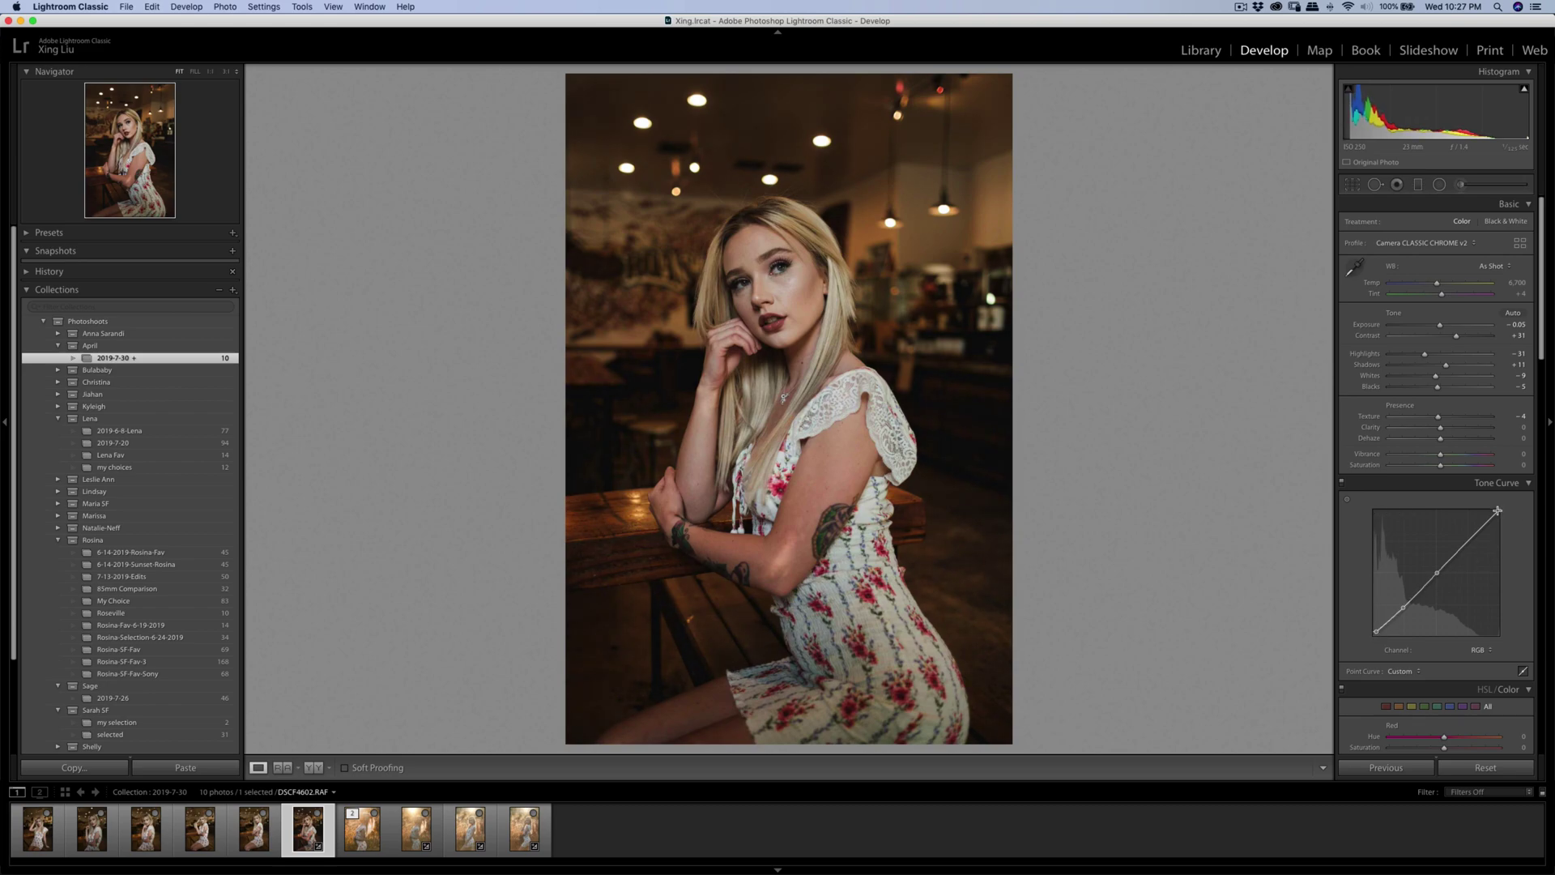
drag(1498, 510, 1497, 511)
key(super+z)
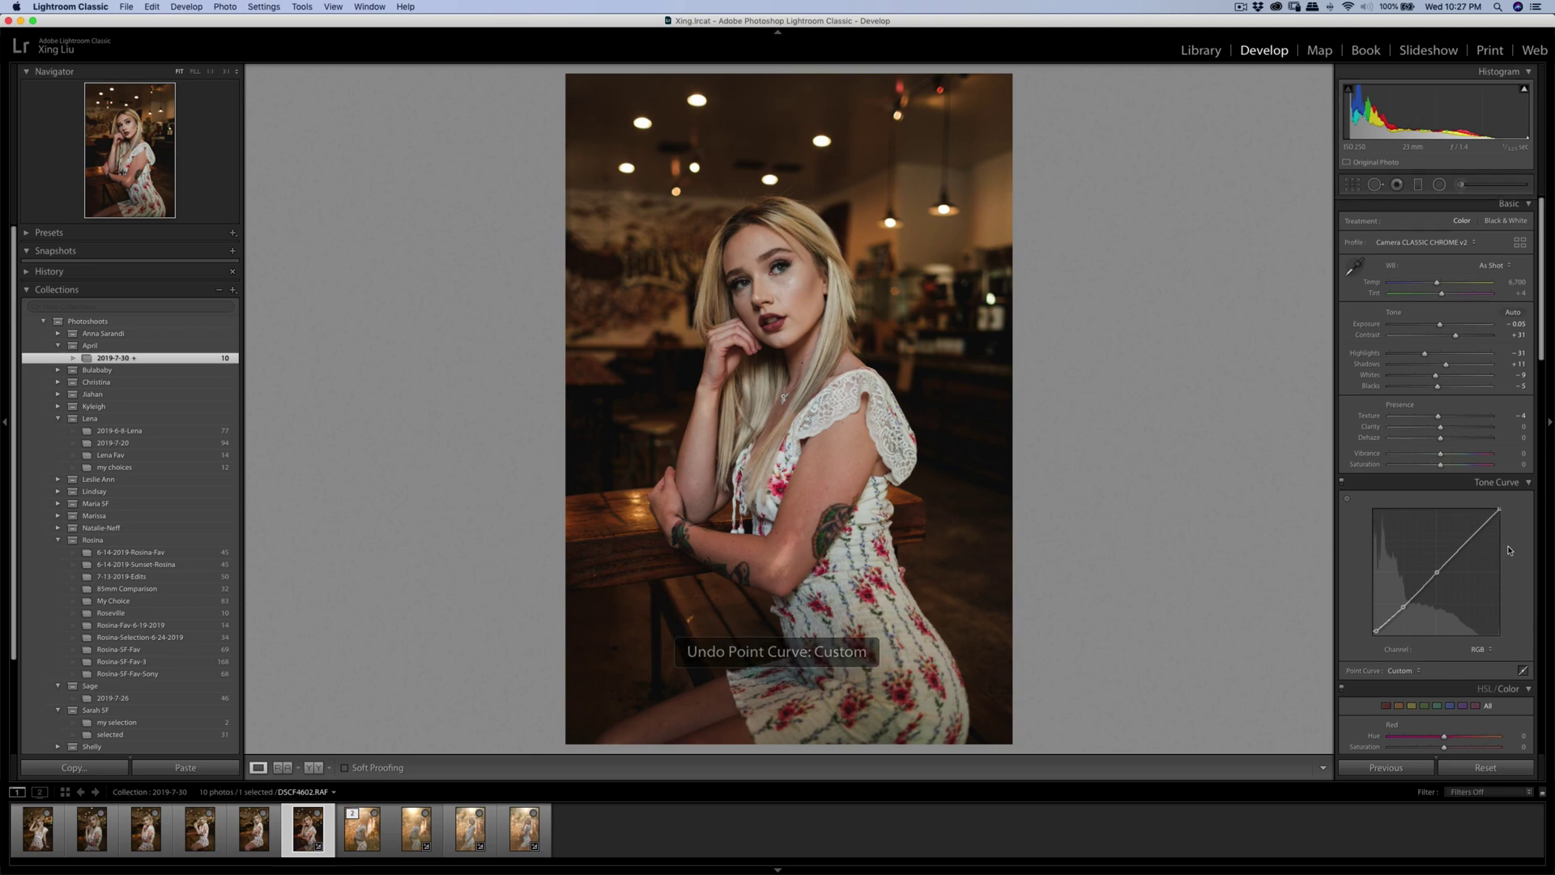
- Reduce the HSL Yellow saturation to −5
scroll(1502, 554, down, 5)
scroll(1502, 554, down, 2)
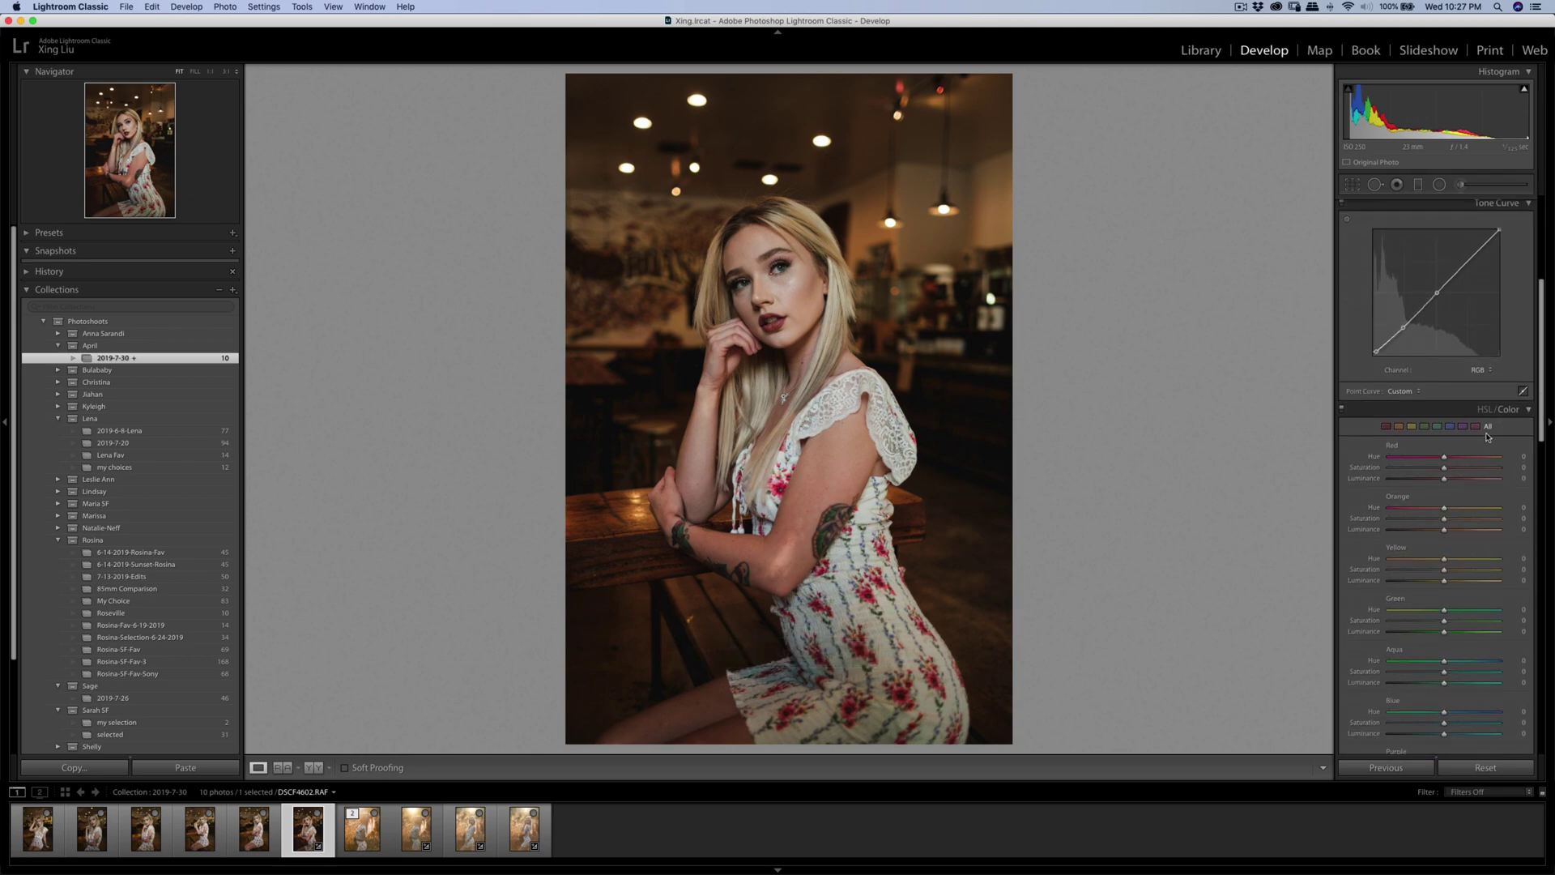
drag(1444, 570, 1426, 589)
scroll(1438, 583, down, 10)
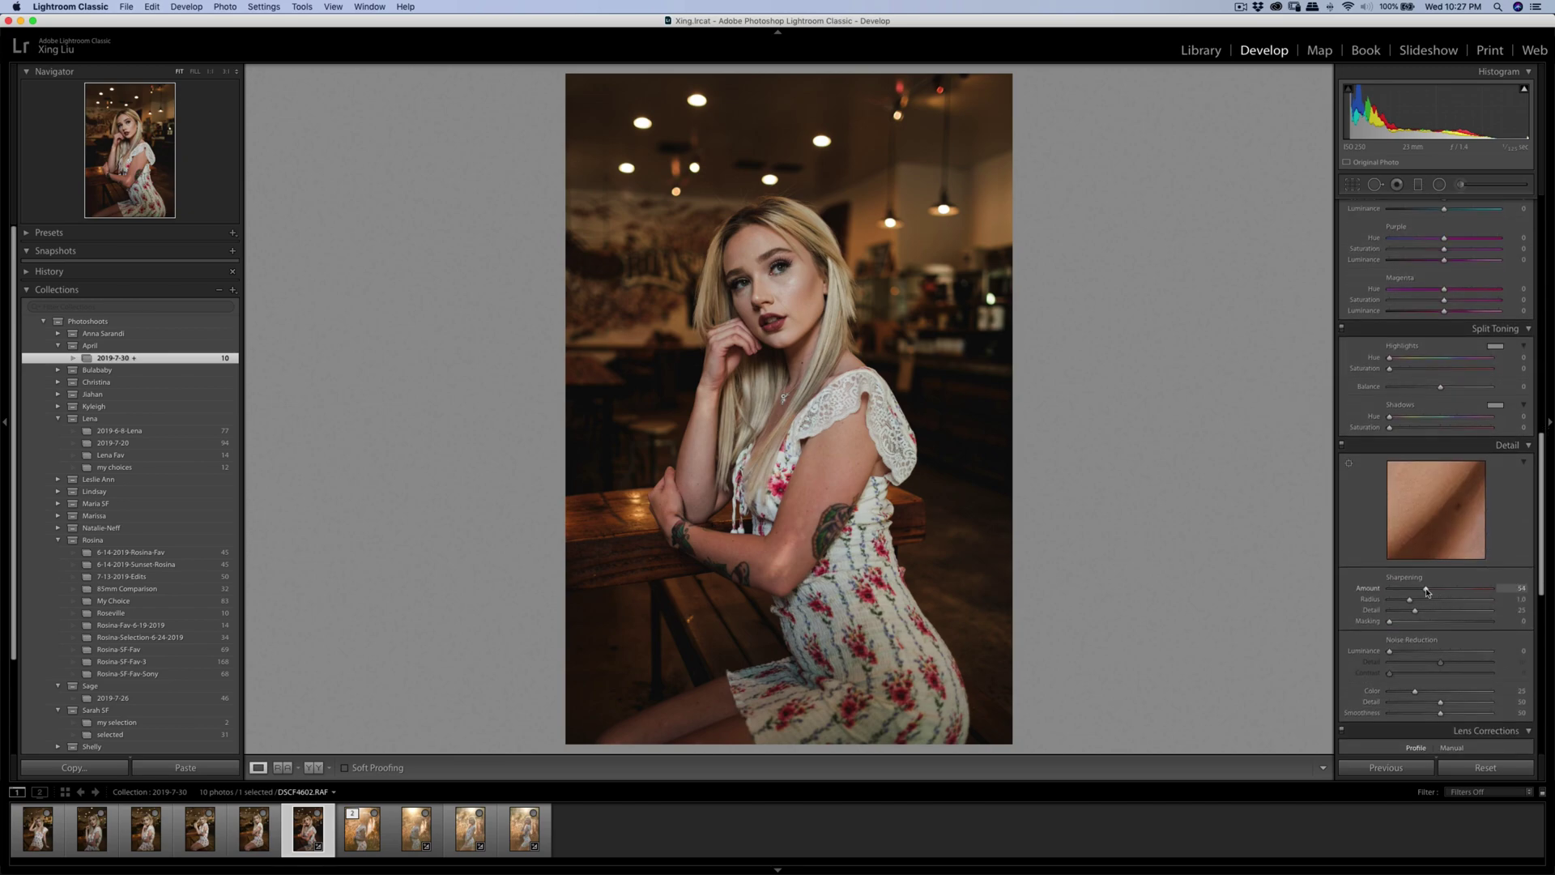
scroll(1346, 454, up, 3)
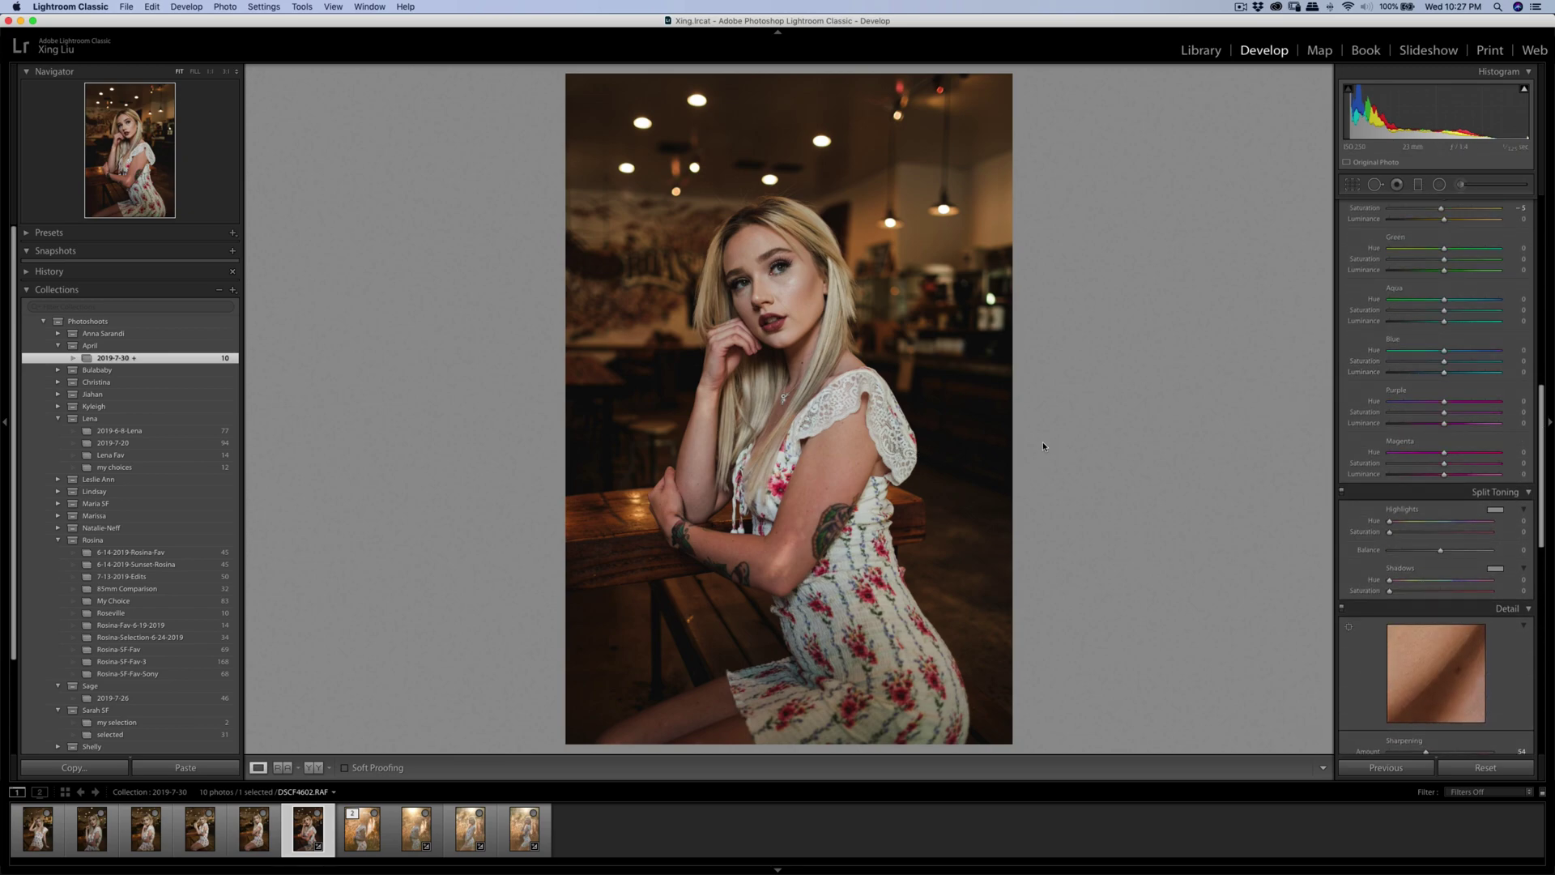
scroll(1352, 424, up, 12)
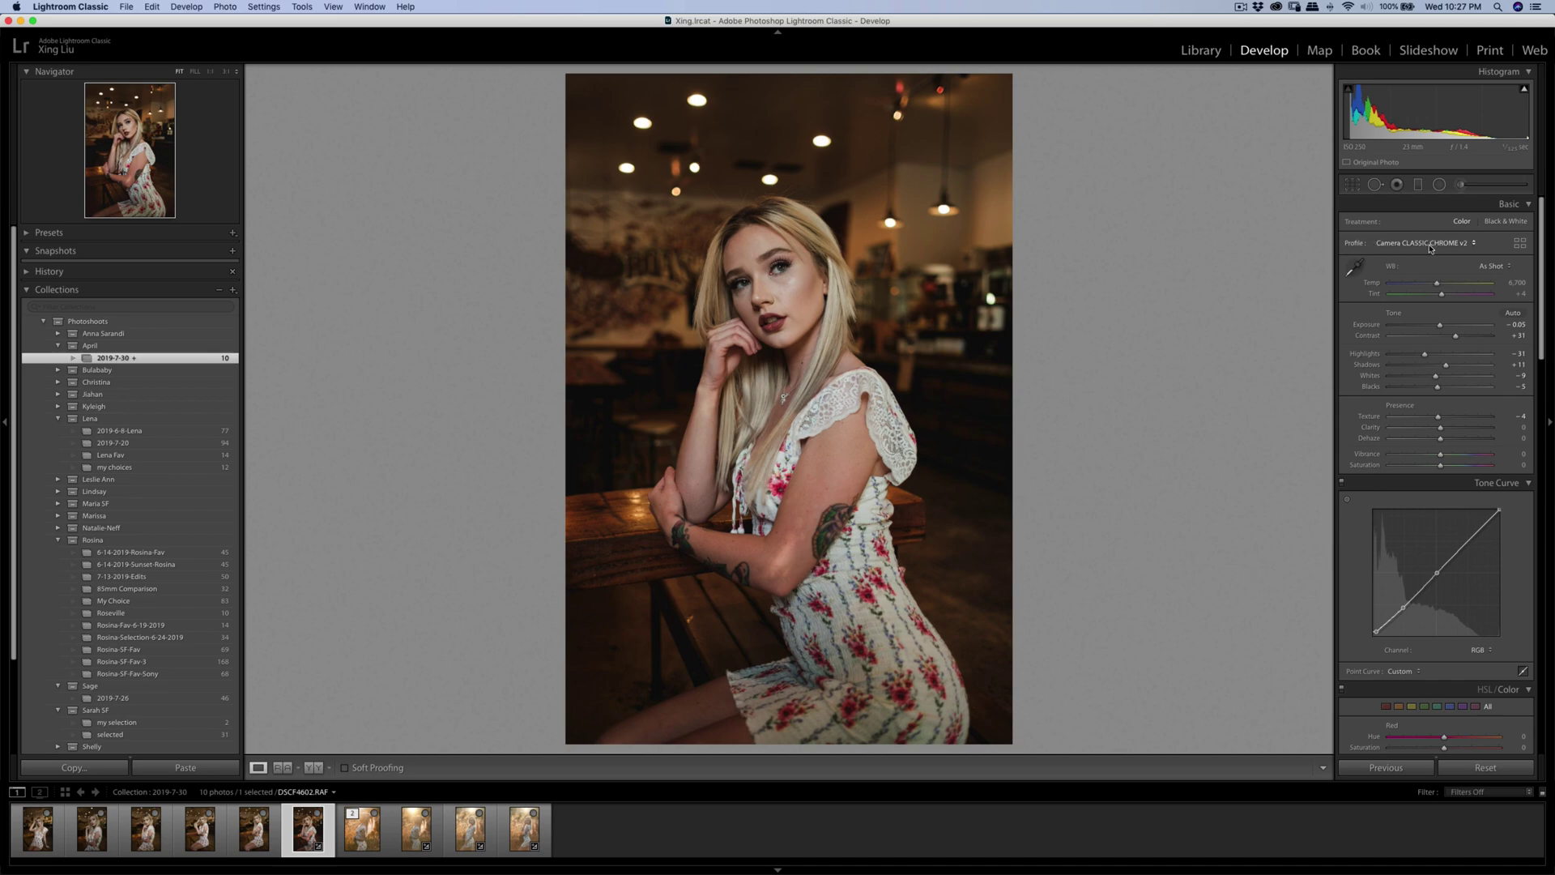
- Reopen the Profile Browser with CLASSIC CHROME v2 still applied, then toggle Before/After
click(1456, 247)
click(1520, 250)
click(1520, 250)
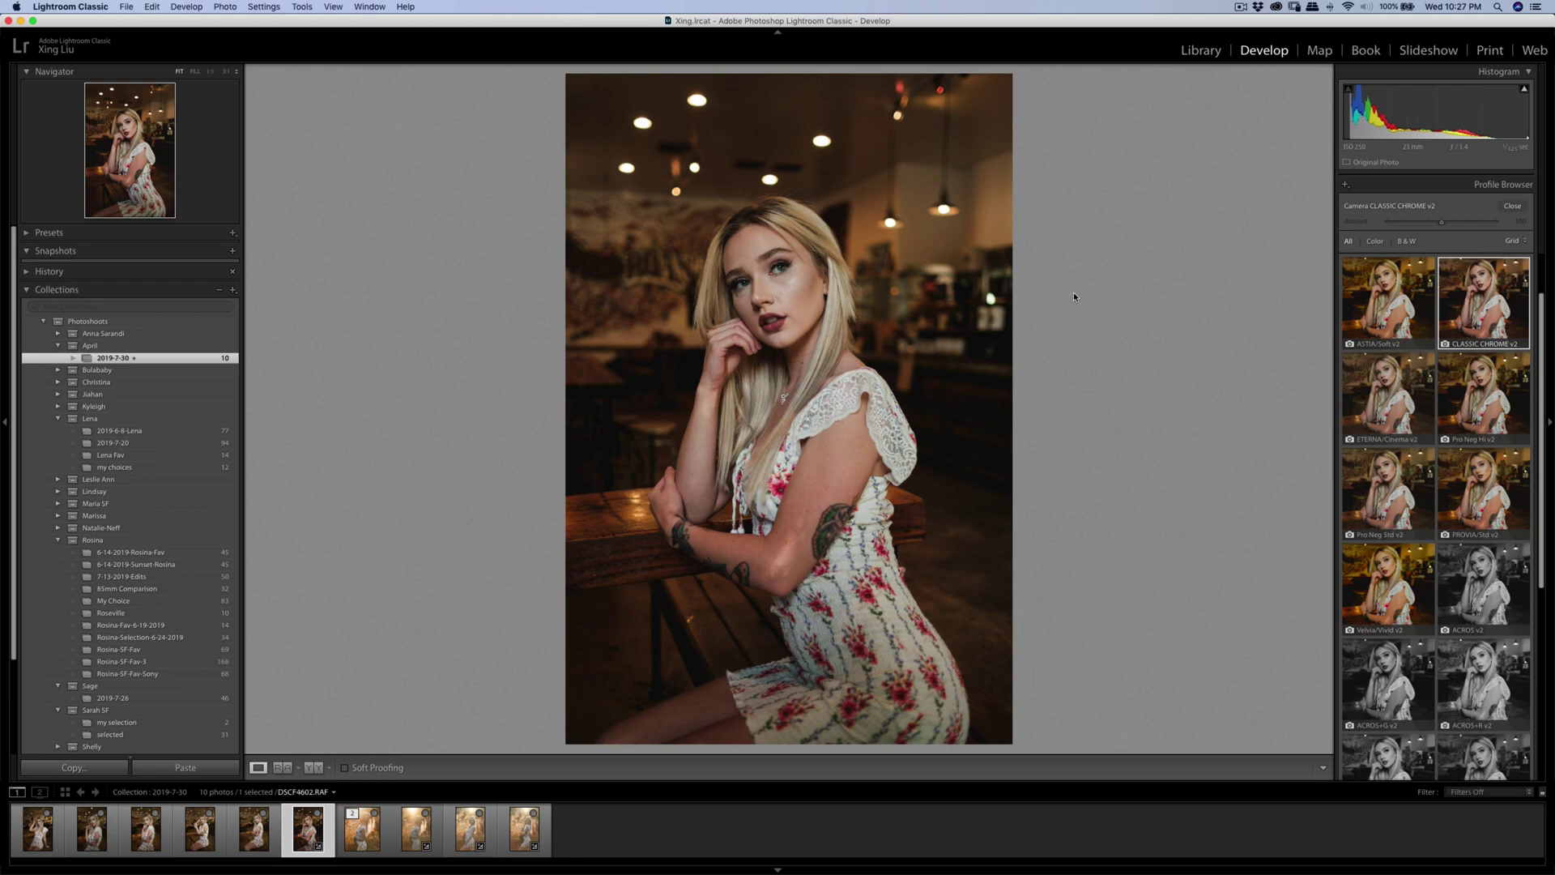
key(backslash)
key(backslash)
key(backslash)
key(backslash)
key(backslash)
key(backslash)
click(1490, 324)
scroll(1492, 353, up, 1)
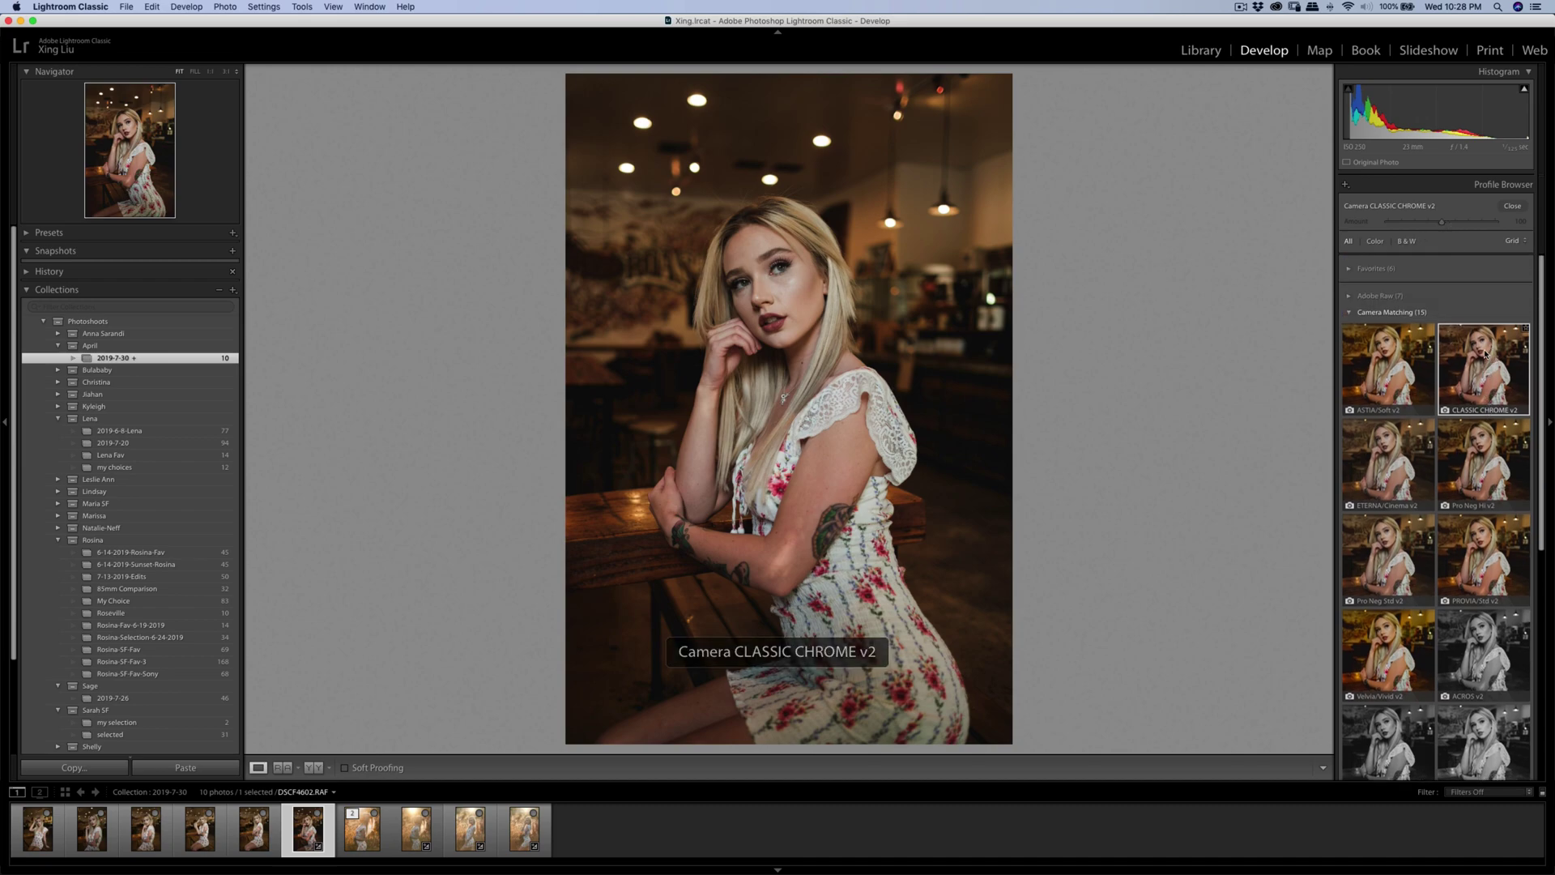
click(1487, 339)
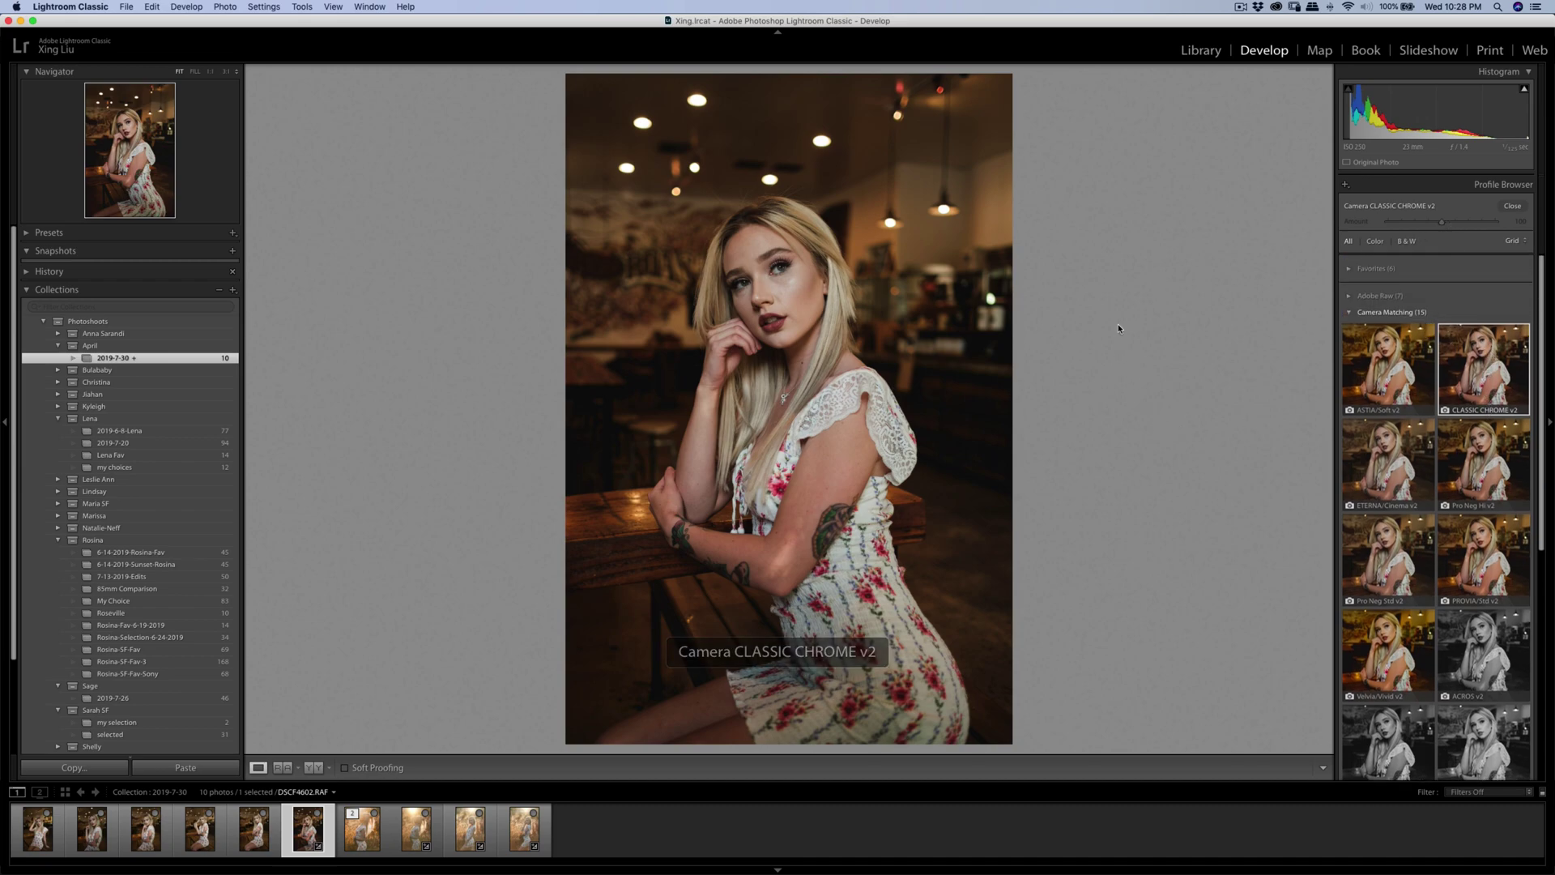